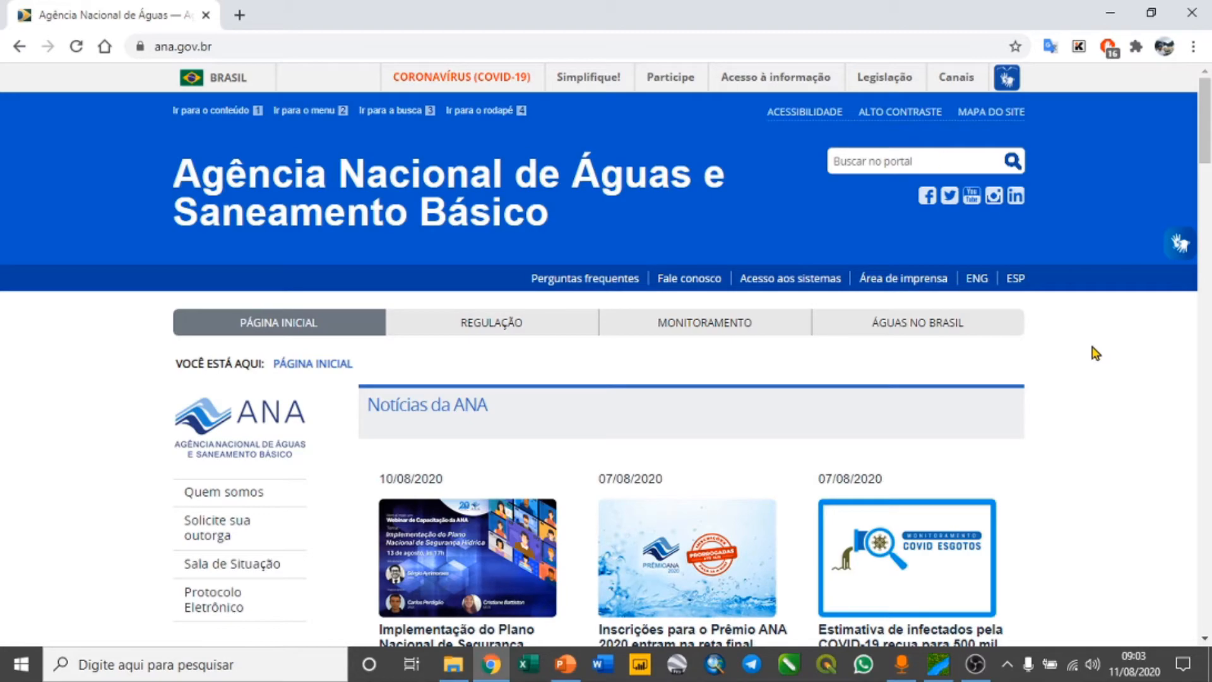
Open the HIDROWEB system from the ANA home page and go to its historical series station search
scroll(1095, 354, down, 20)
scroll(1083, 328, down, 10)
scroll(611, 433, down, 3)
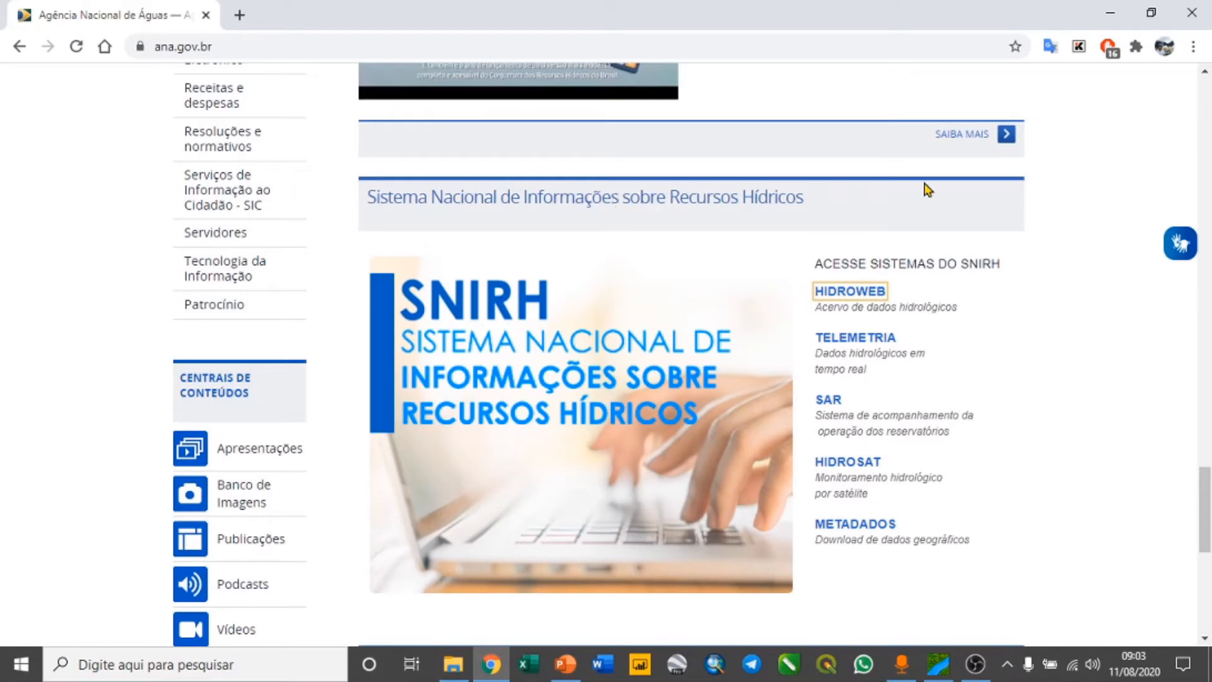
click(850, 295)
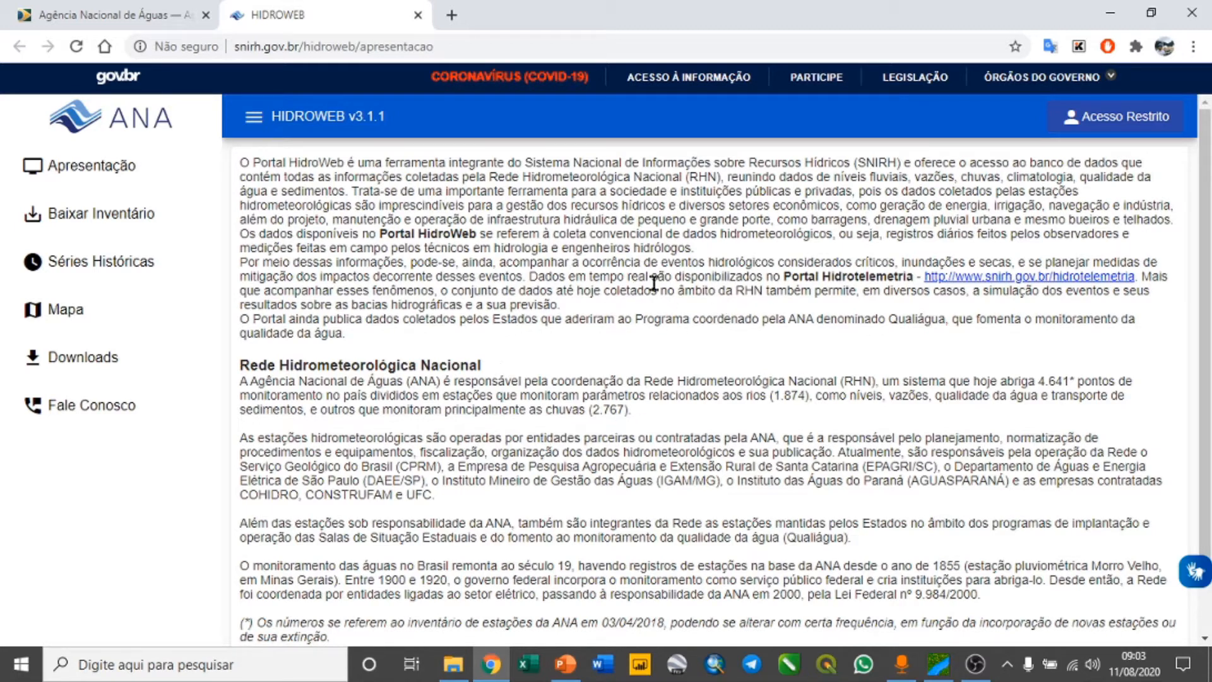
click(116, 270)
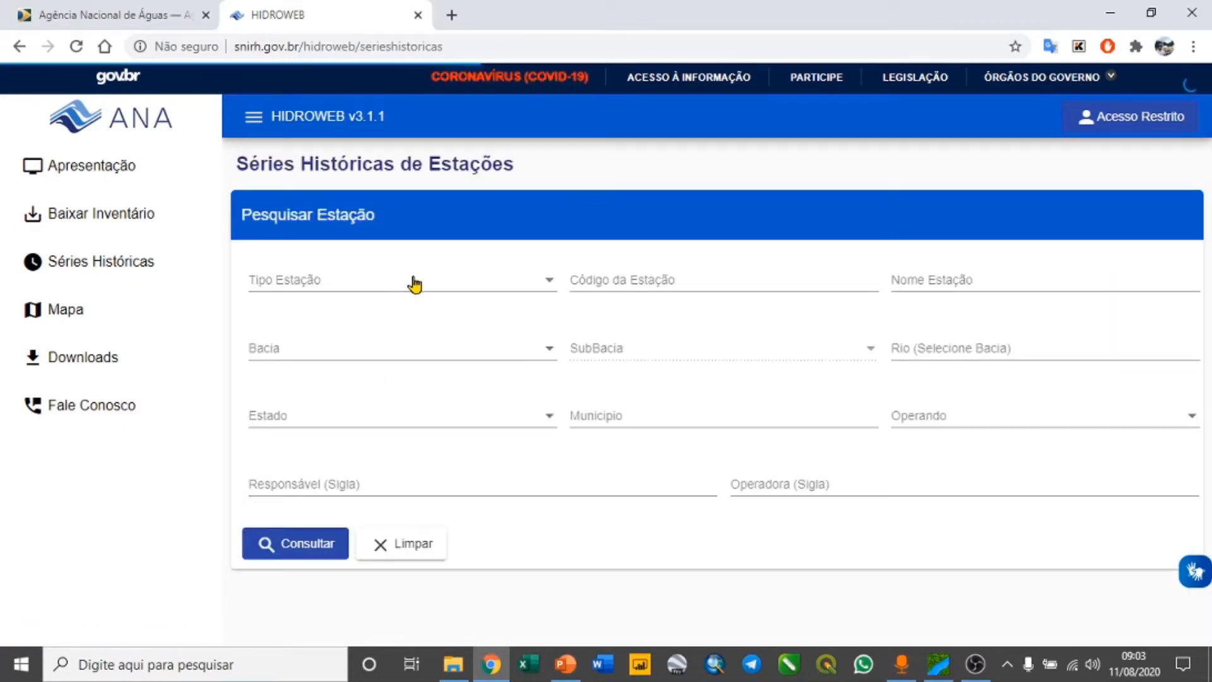
Set the station search to type Fluviométrica and station code 42980000
click(411, 286)
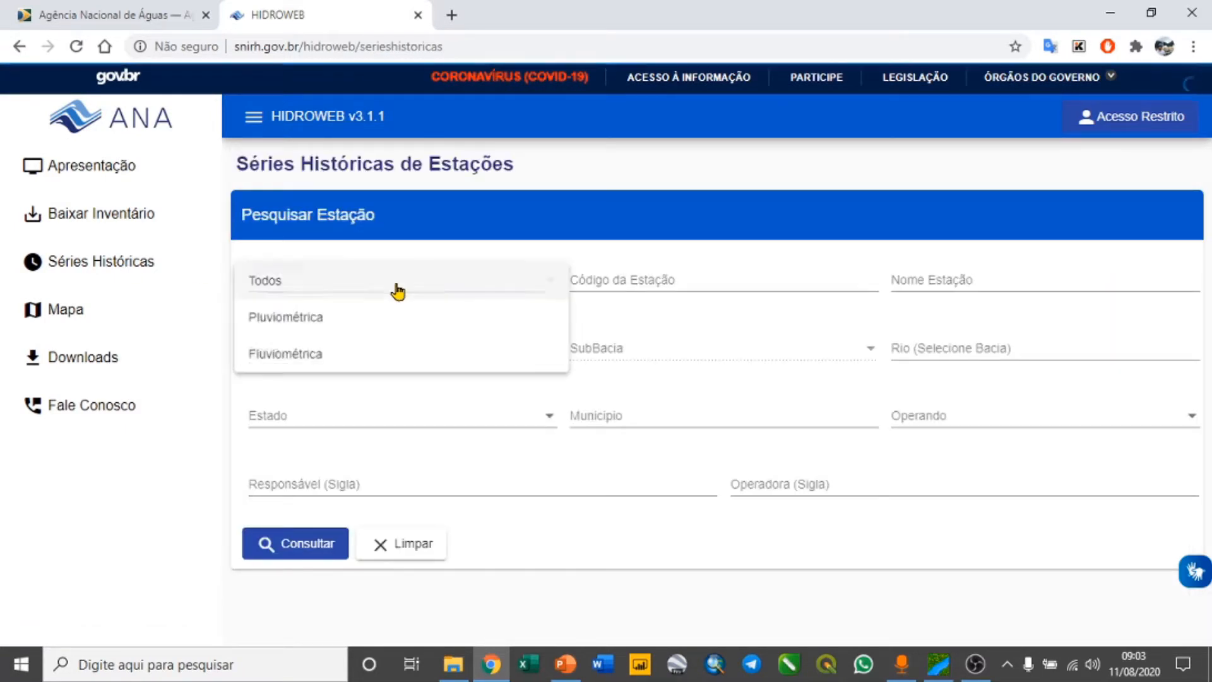
click(316, 361)
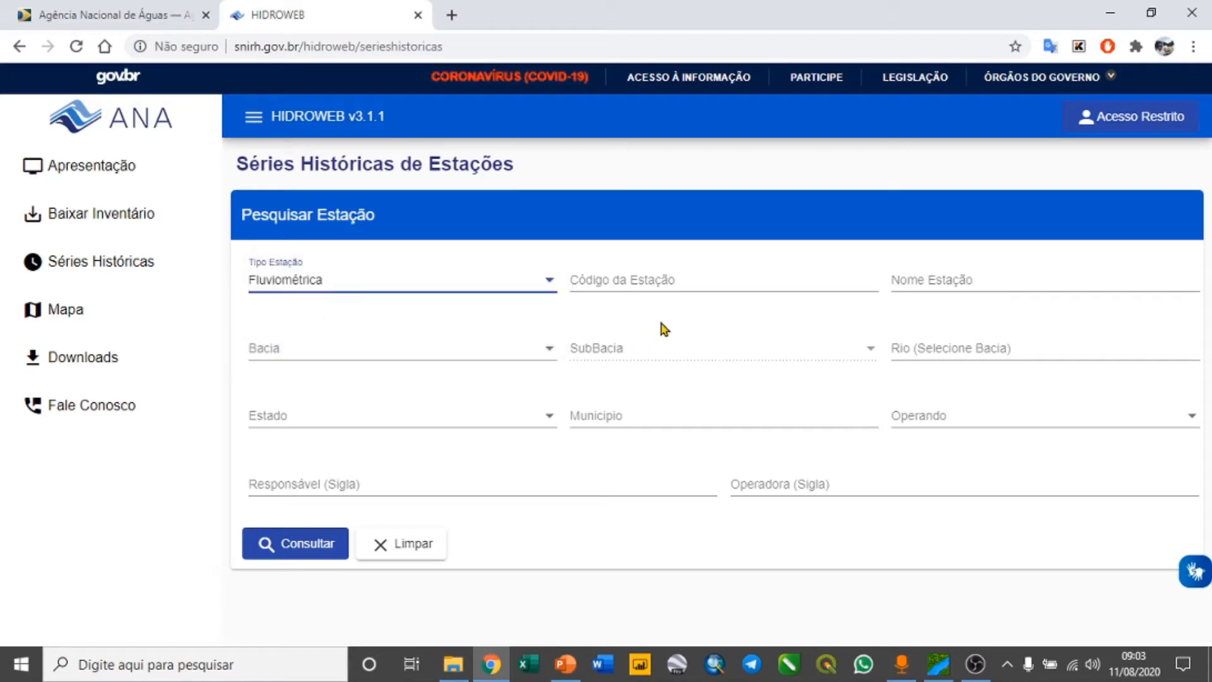
click(641, 278)
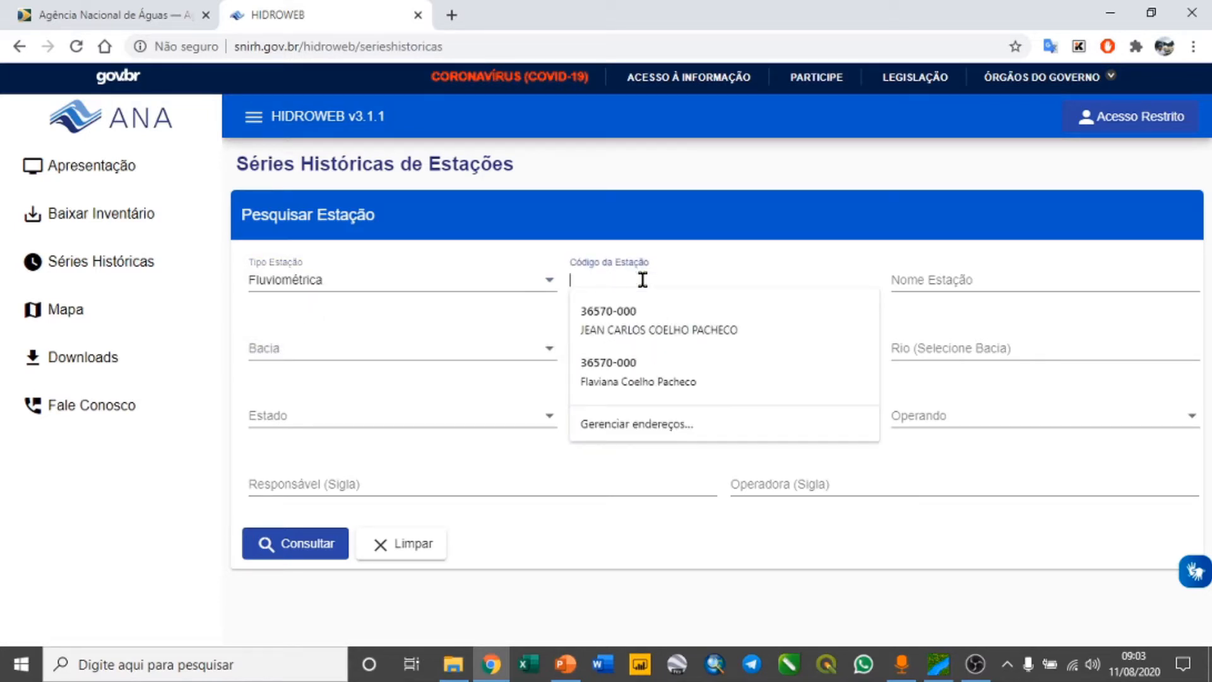
text(42980000)
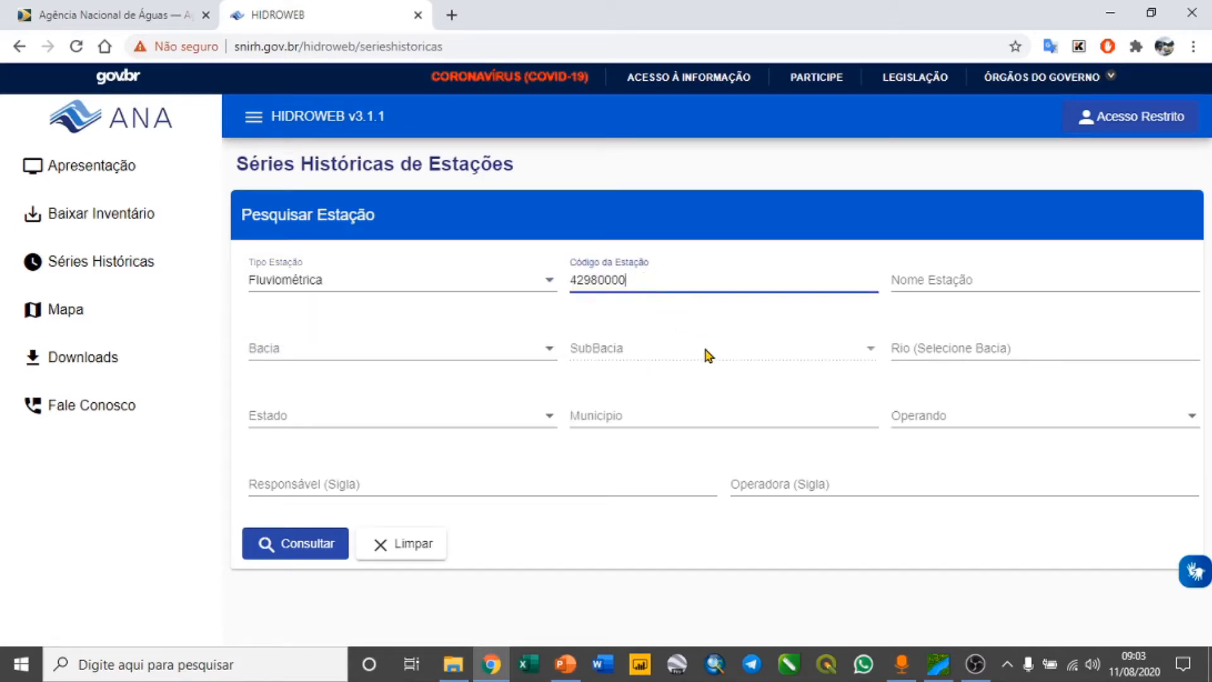
Enter Porto Alegre as the station name and run the station query
click(931, 284)
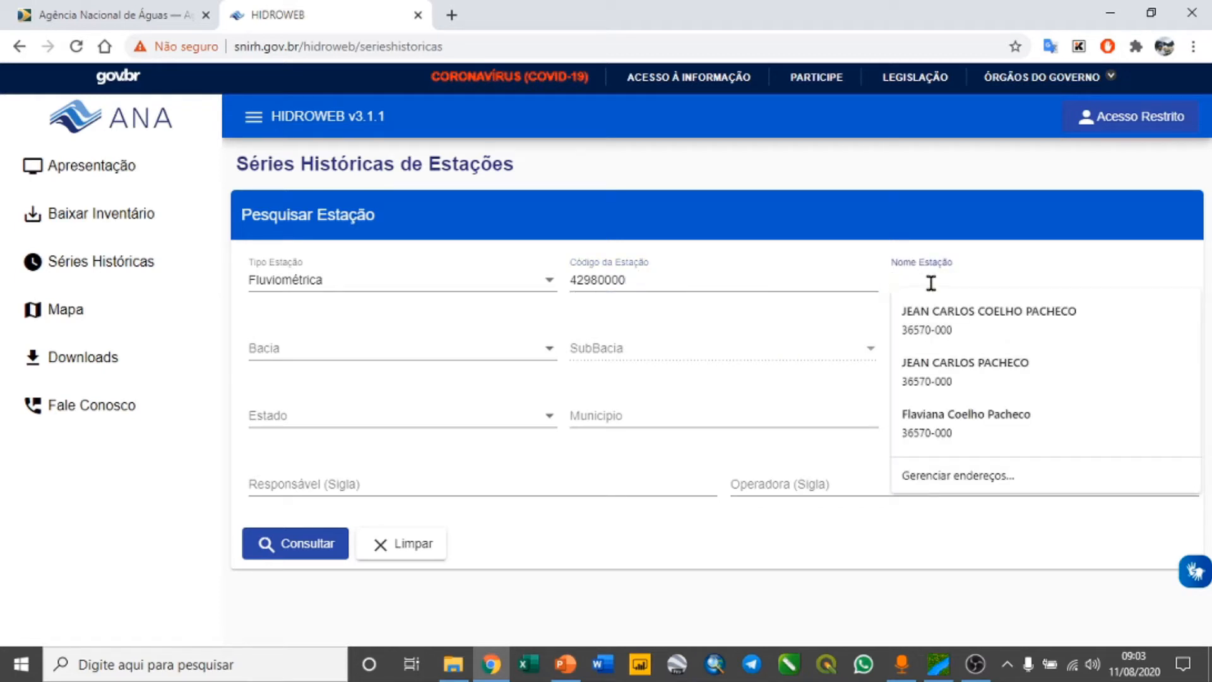
text(Portpo)
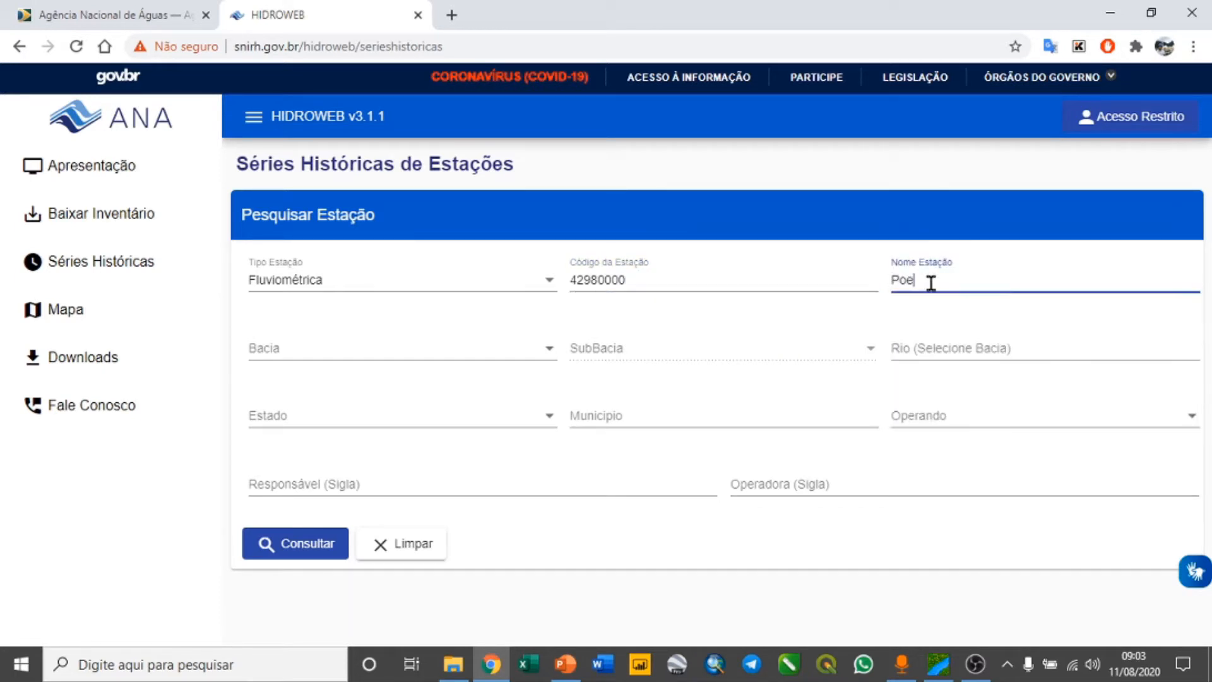
key(BackSpace)
key(BackSpace)
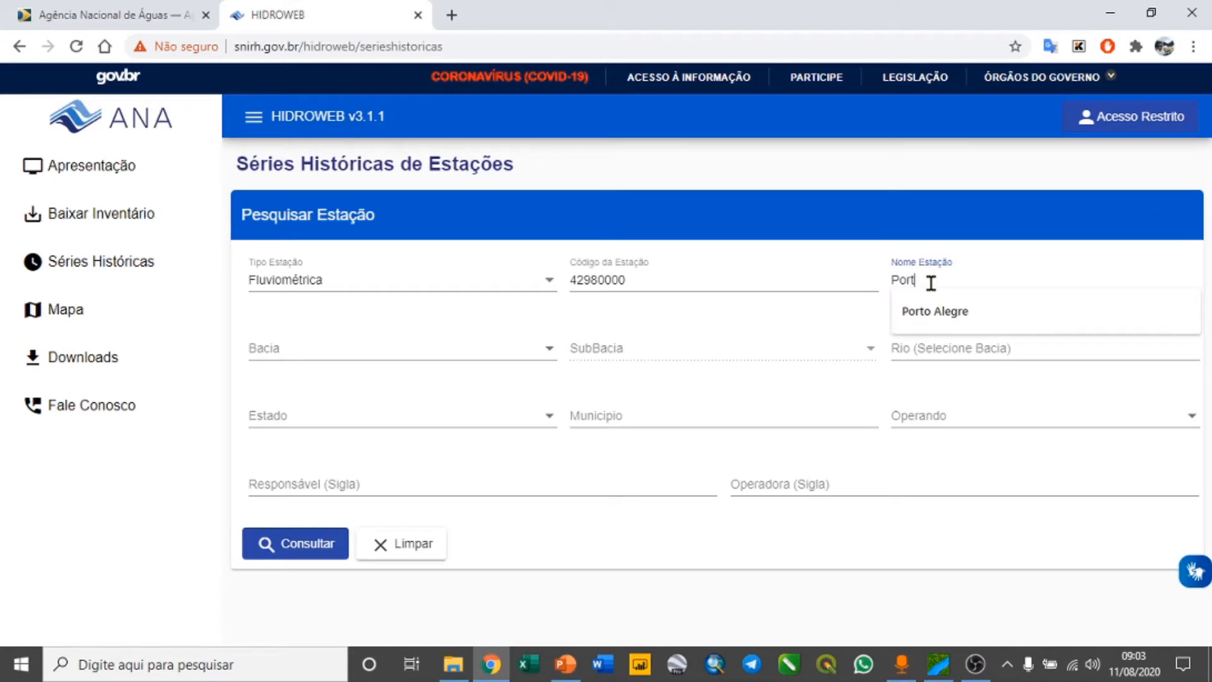
key(Down)
key(Return)
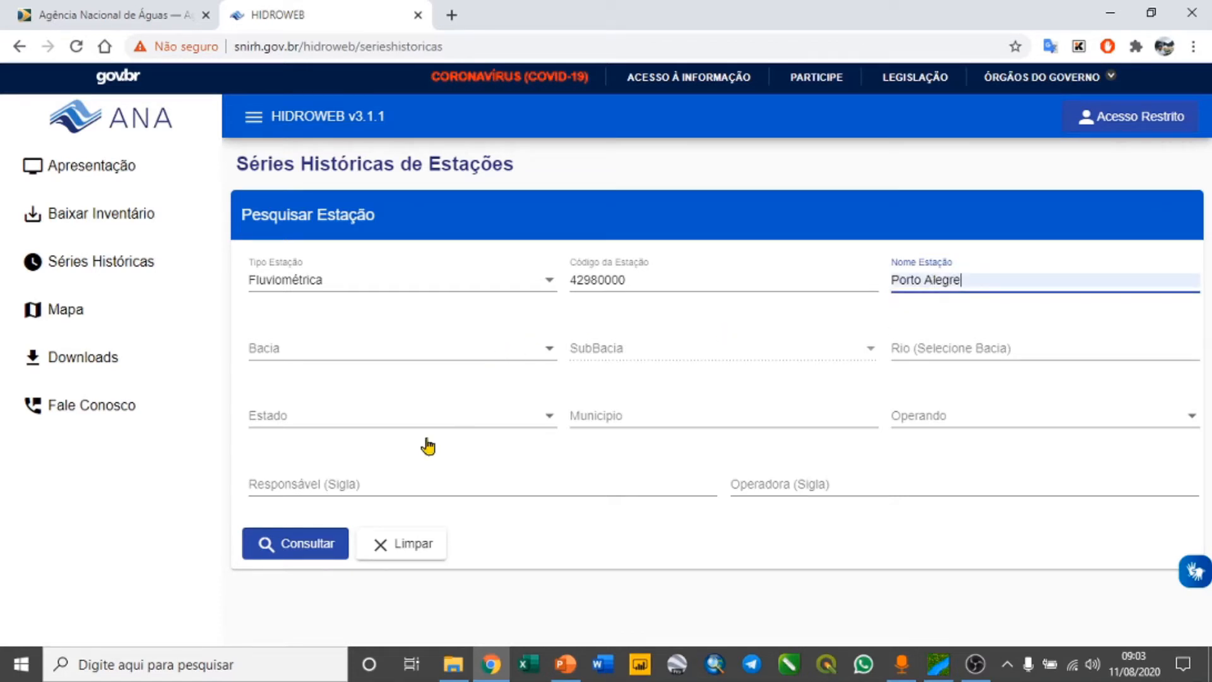
click(299, 542)
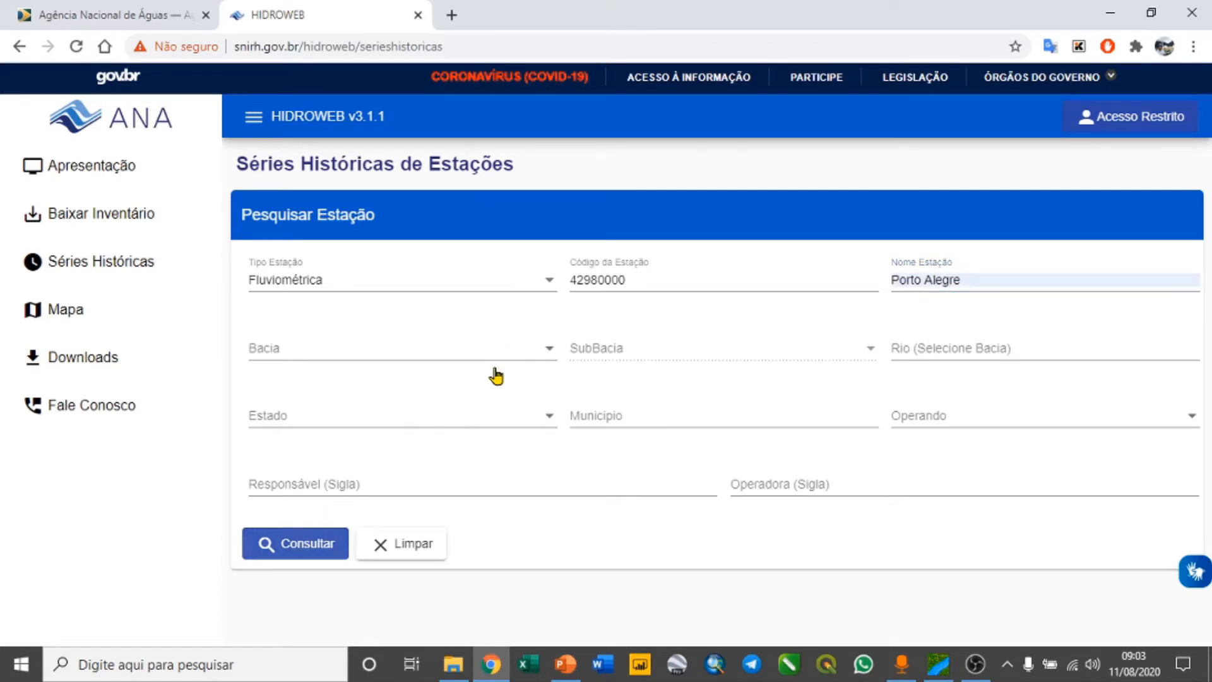
Select the Porto Alegre station in the conventional stations results and choose Arquivo Access (.MDB) as the file type
scroll(638, 331, down, 3)
scroll(645, 327, down, 3)
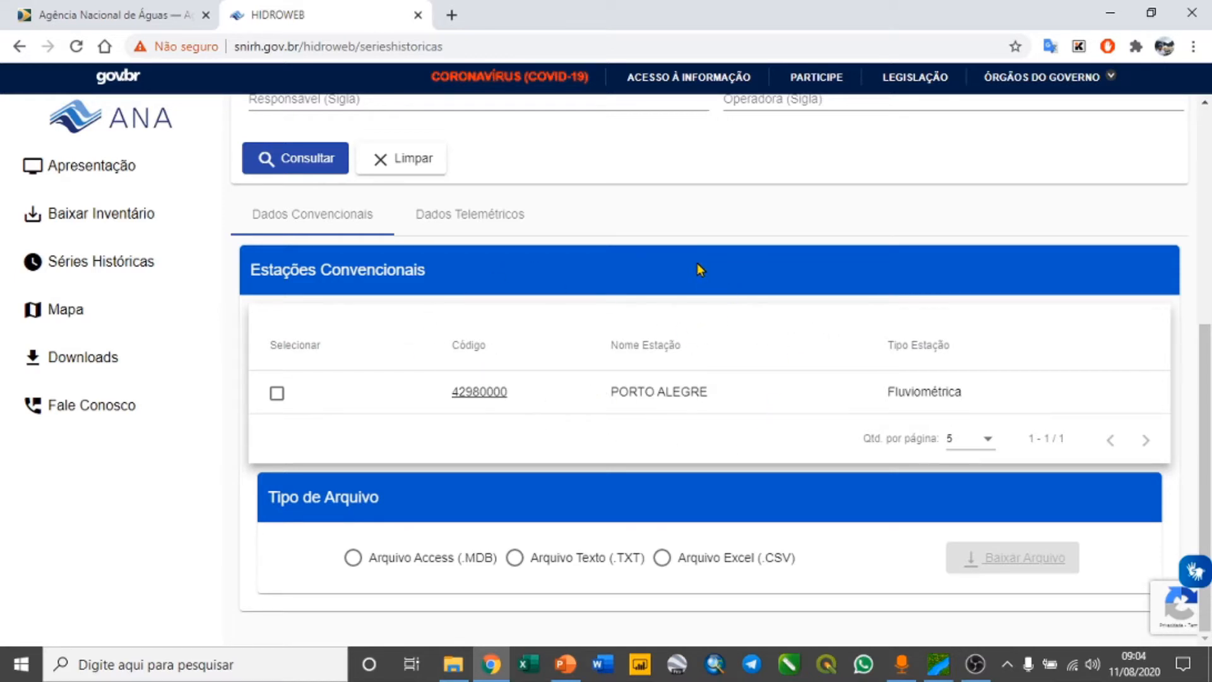
click(276, 393)
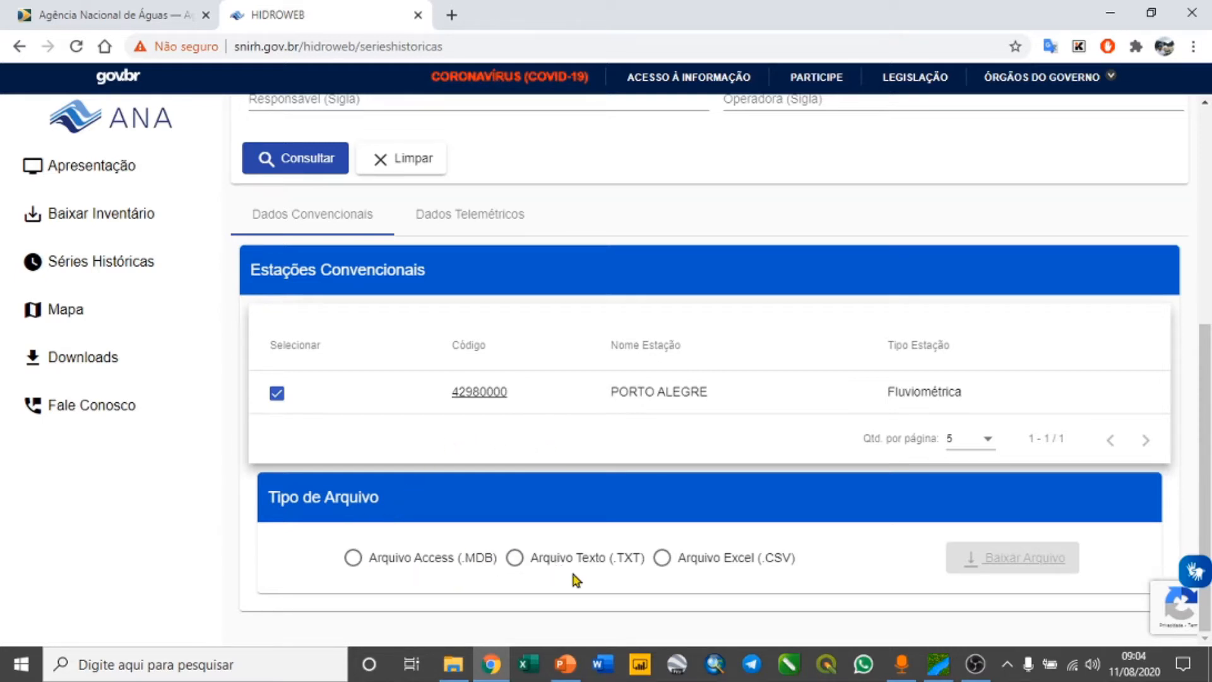
click(353, 560)
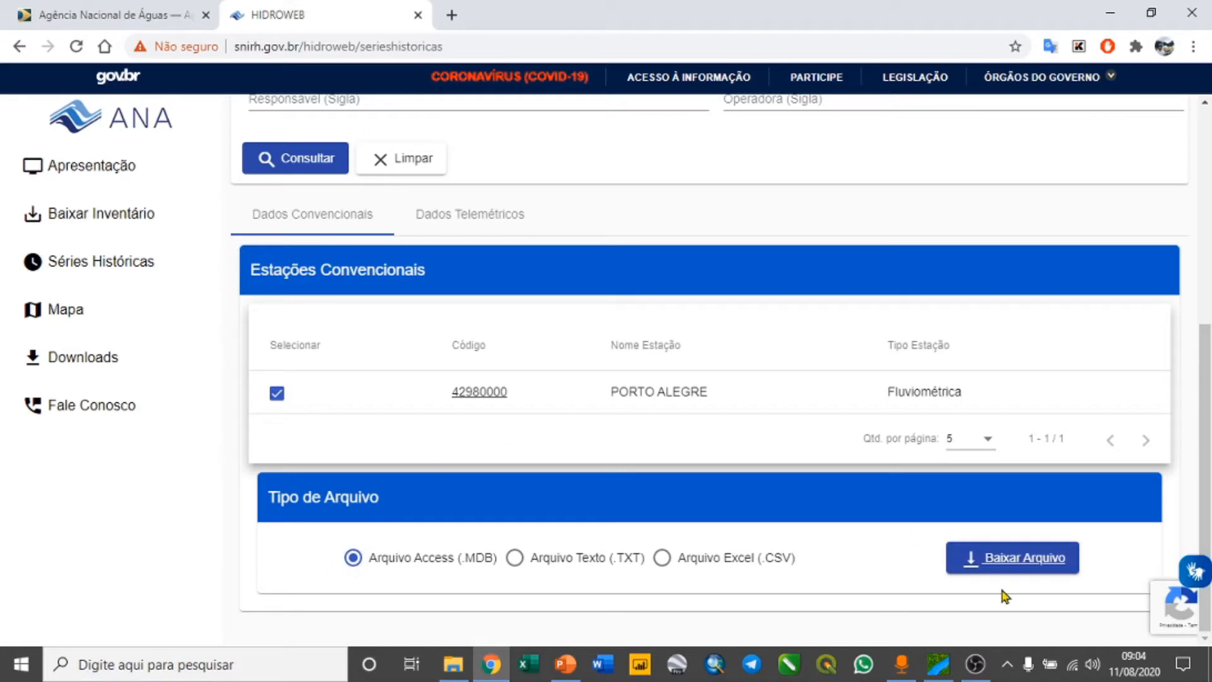
Switch to File Explorer and extract the Medicoes_convencionais archive and its vazoes_42980000 archive into the Videoaula - PET.EAA folder
click(464, 665)
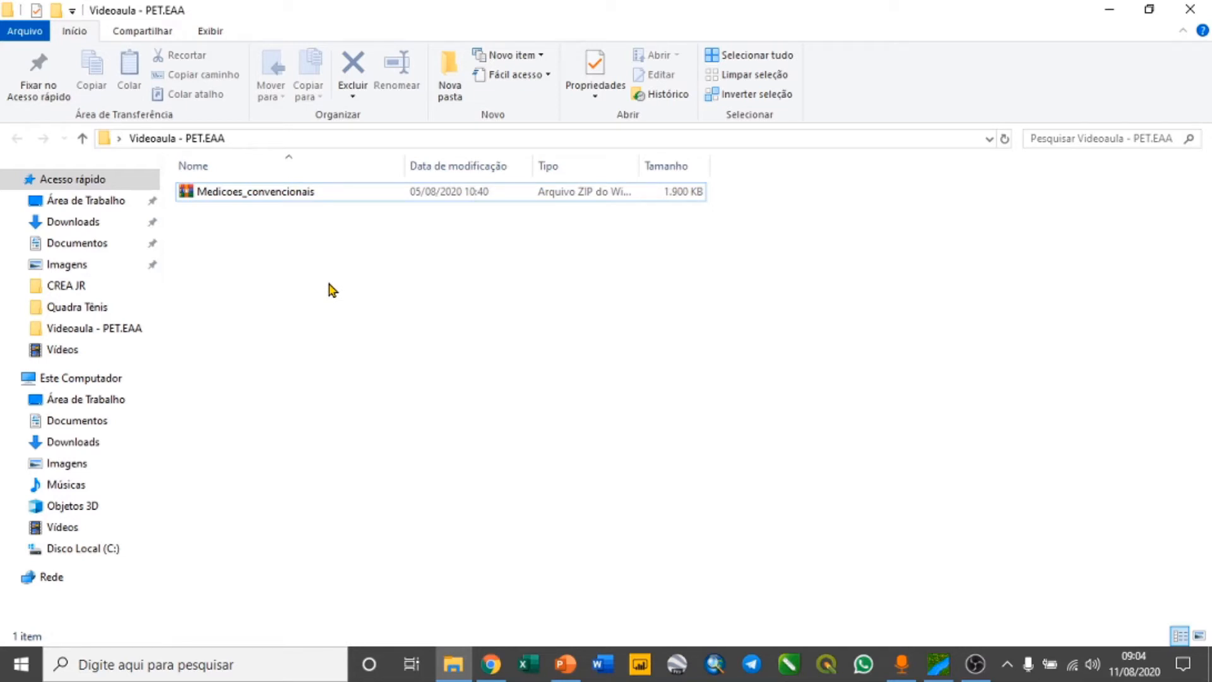
right_click(265, 199)
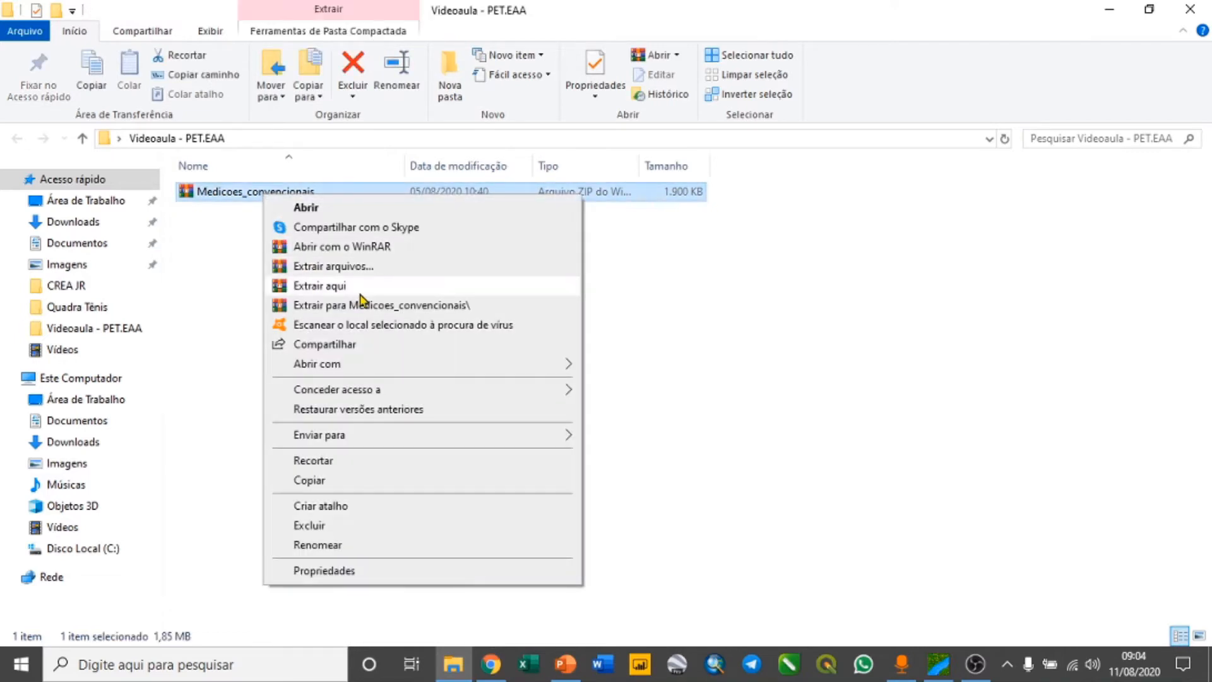
click(364, 287)
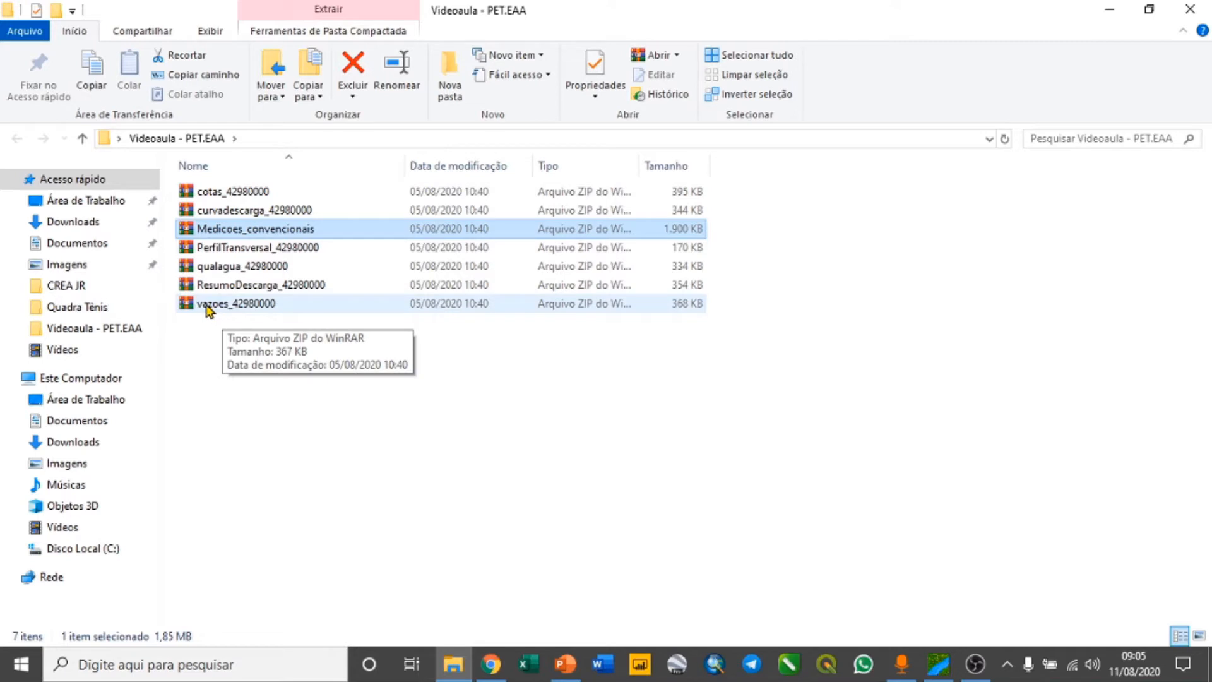
click(207, 305)
right_click(225, 304)
click(262, 348)
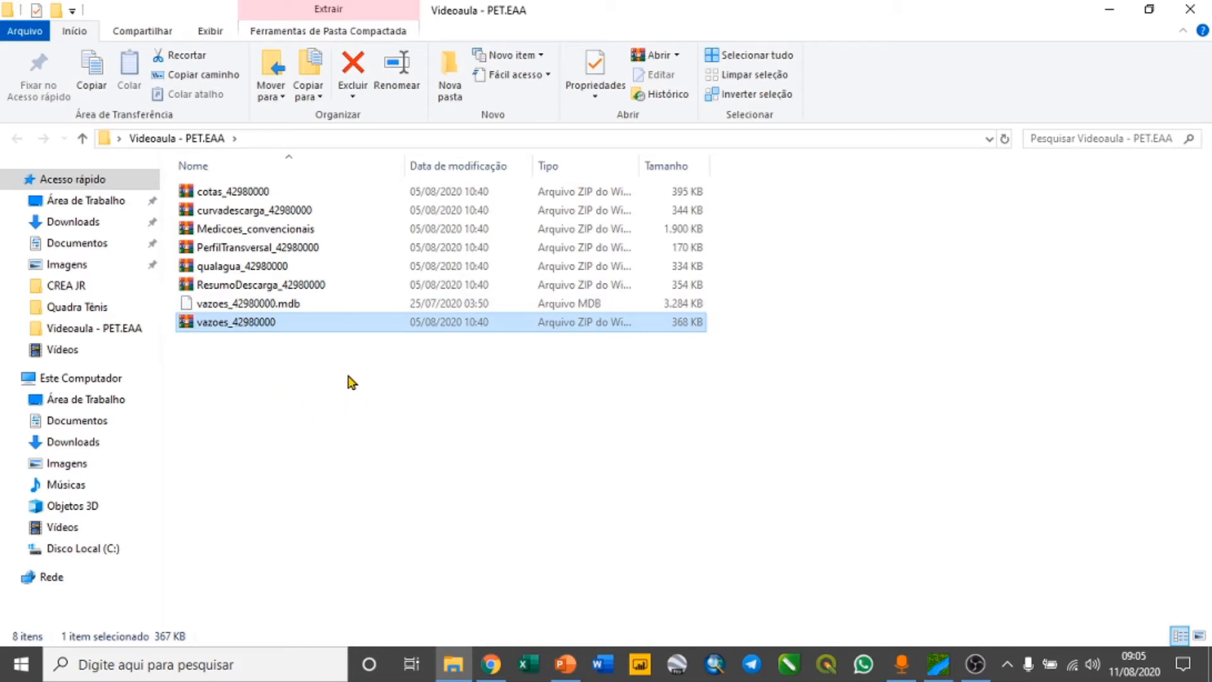
Switch to SisCAH, import the ANA Access file vazoes_42980000.mdb and save the project as 42980000
click(938, 661)
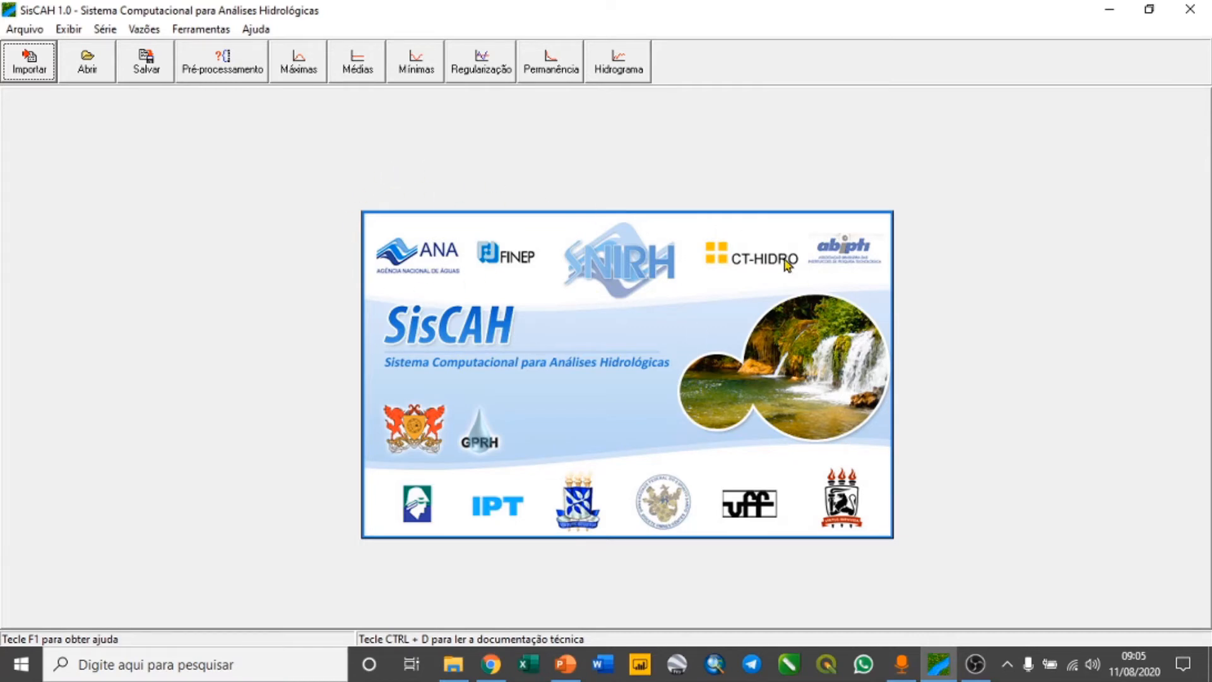
click(31, 30)
mouse_move(92, 56)
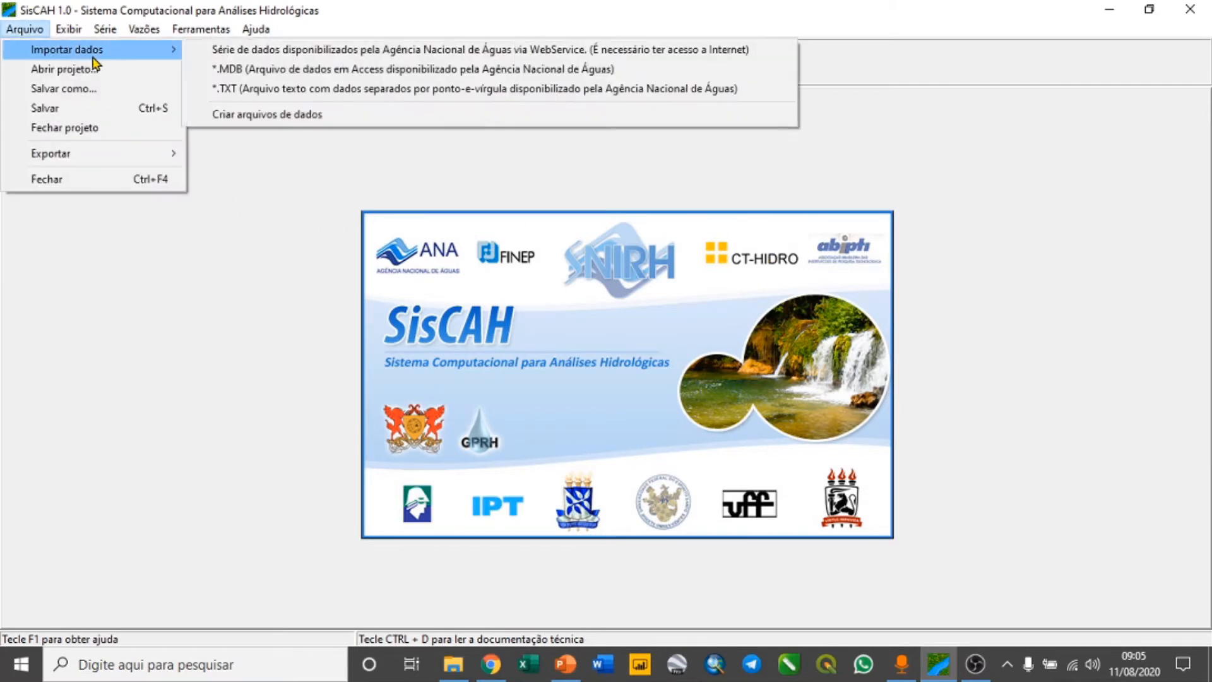
click(227, 70)
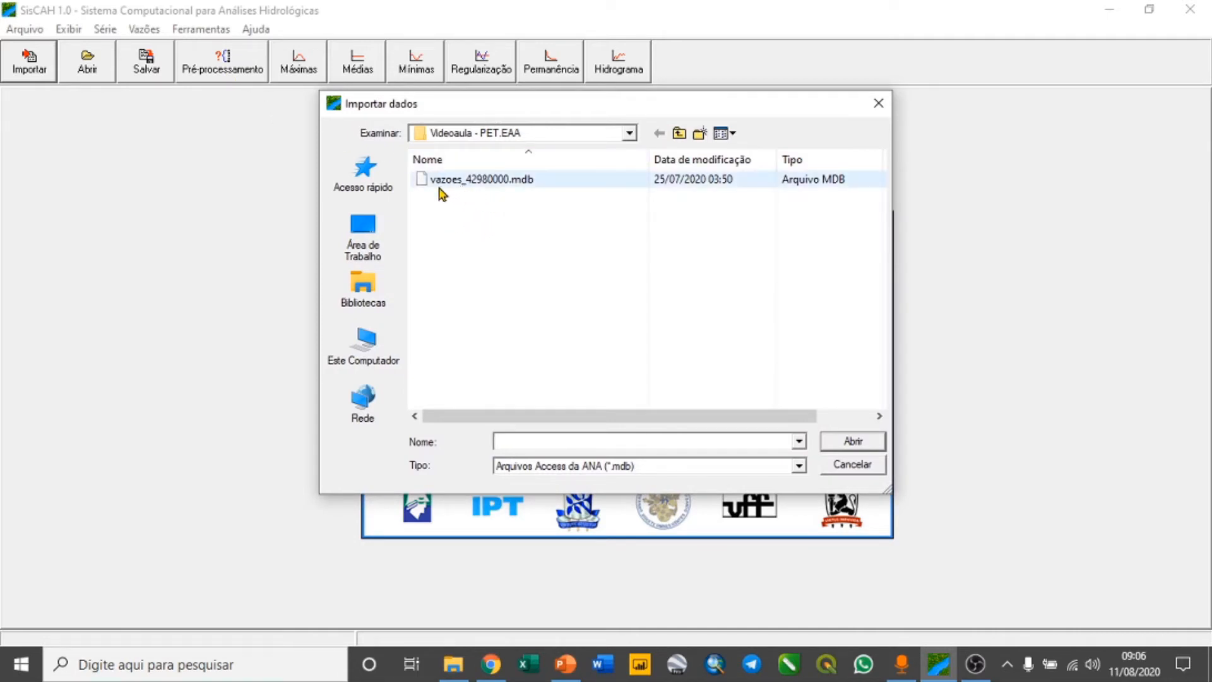
click(480, 179)
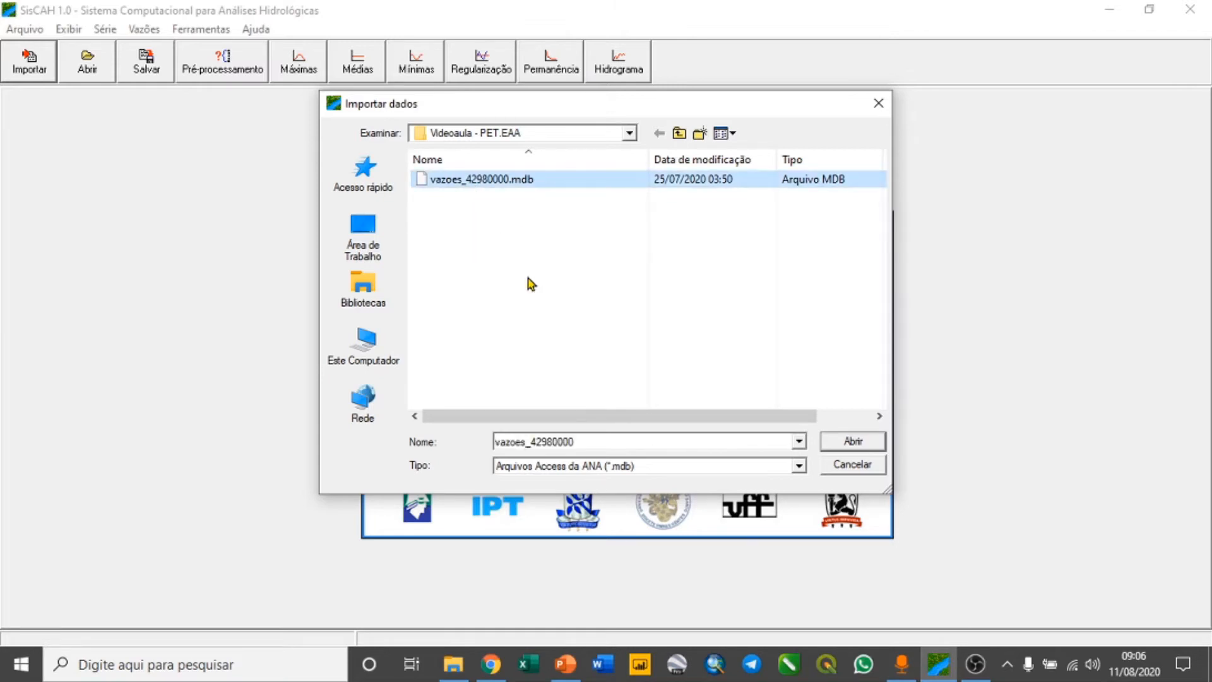
click(854, 441)
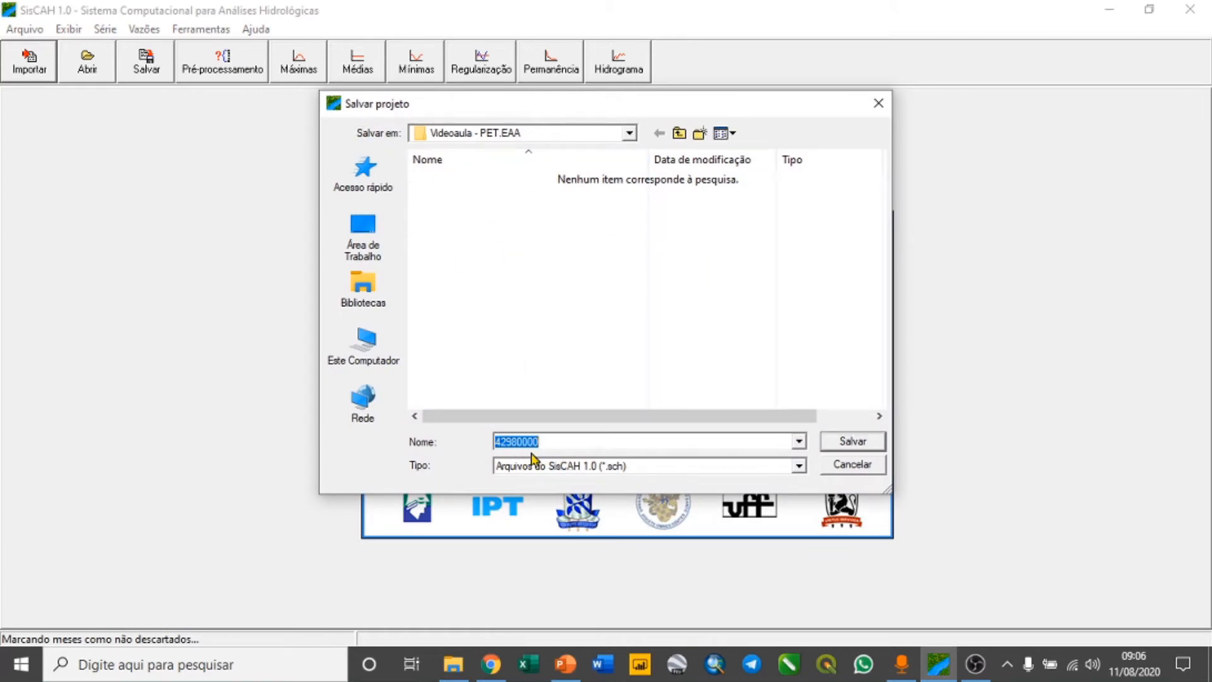
click(854, 444)
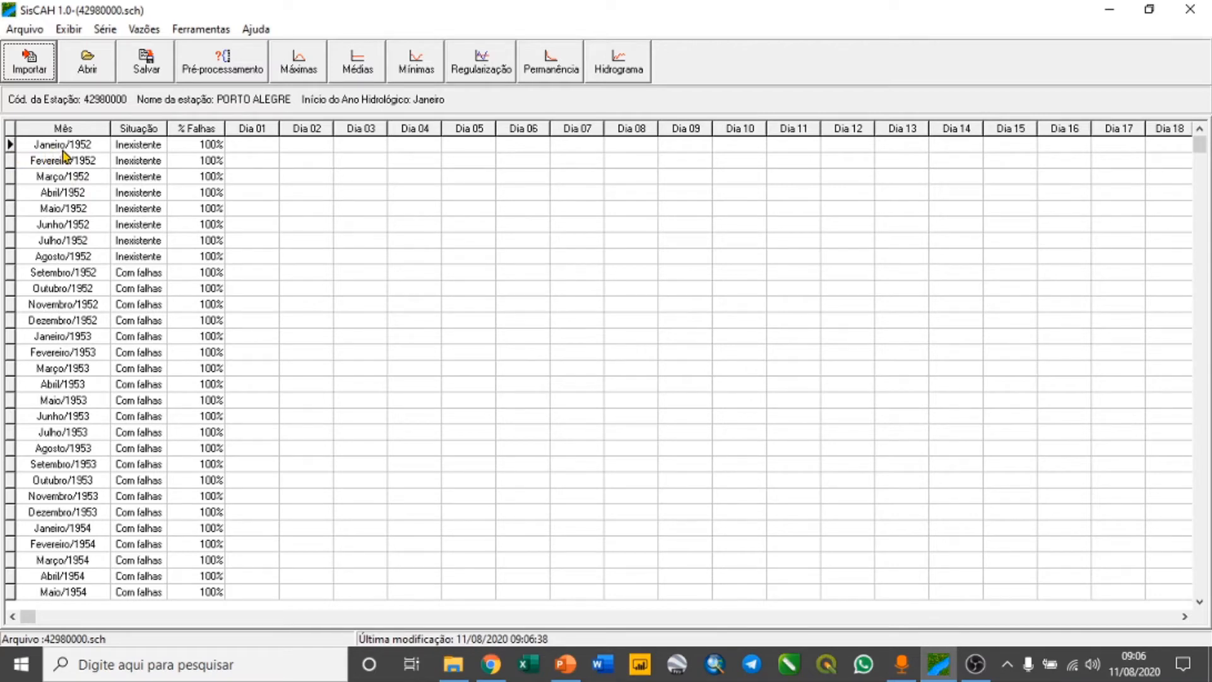
Check the start and end of the imported series and create a new data availability chart for 1952 to 2014
drag(1199, 145, 1205, 581)
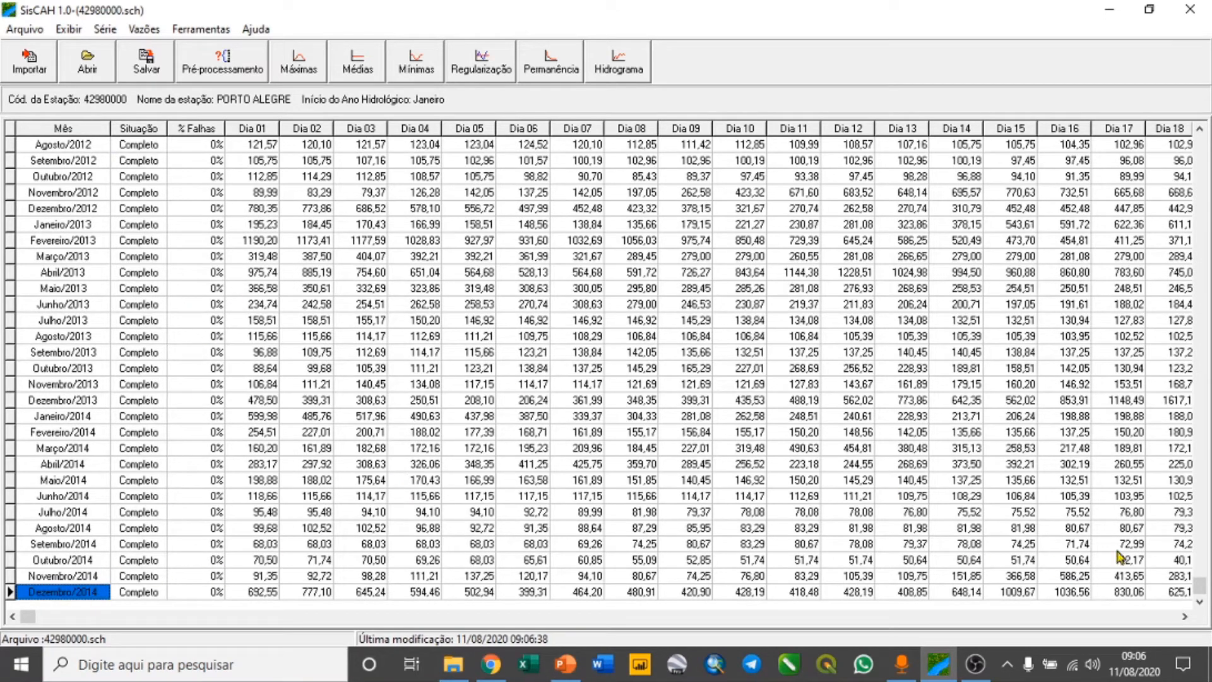
drag(1199, 587, 1199, 140)
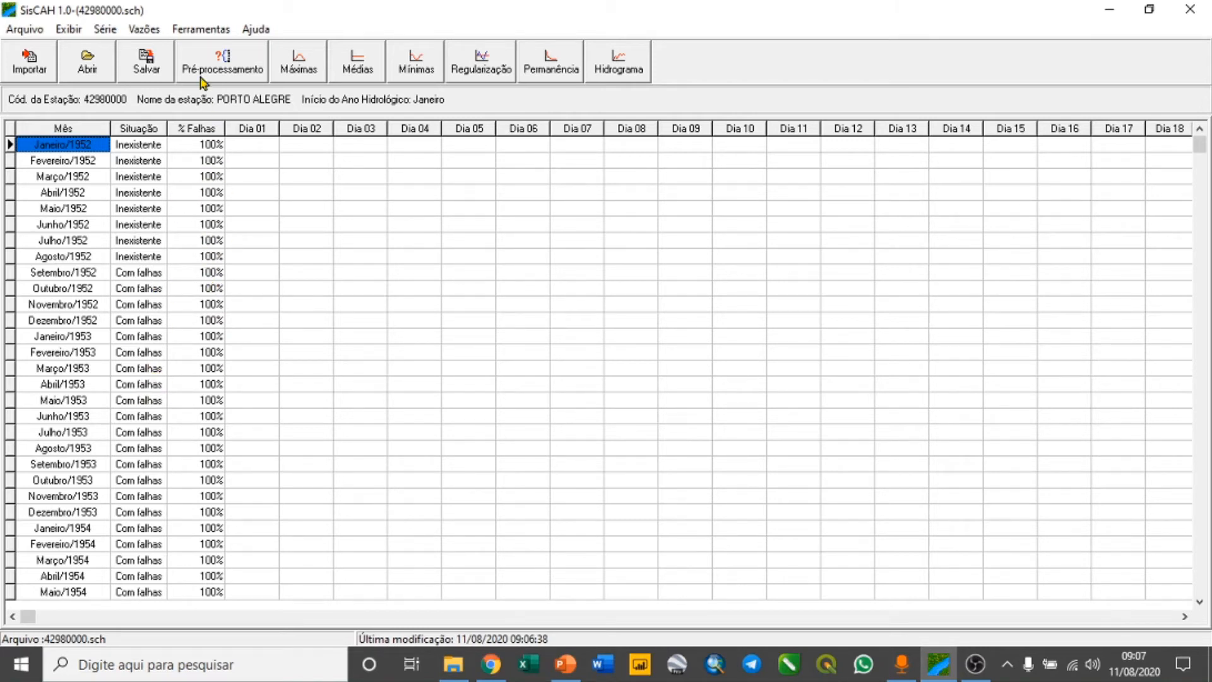
click(201, 29)
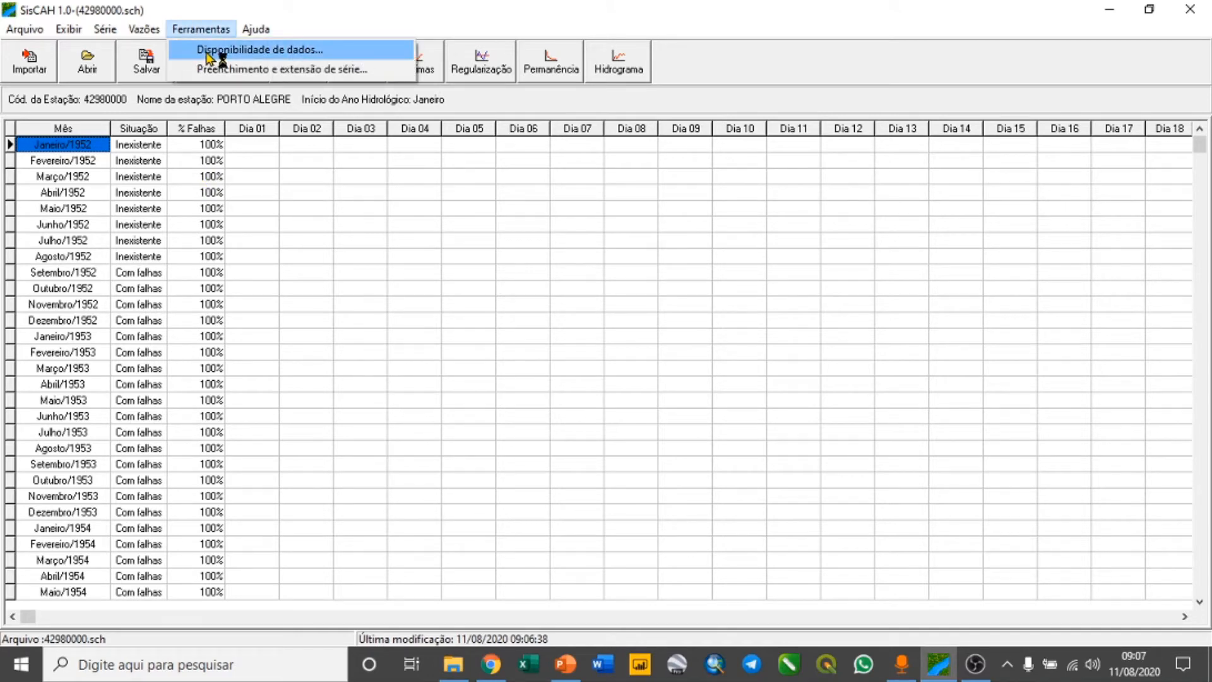
click(291, 56)
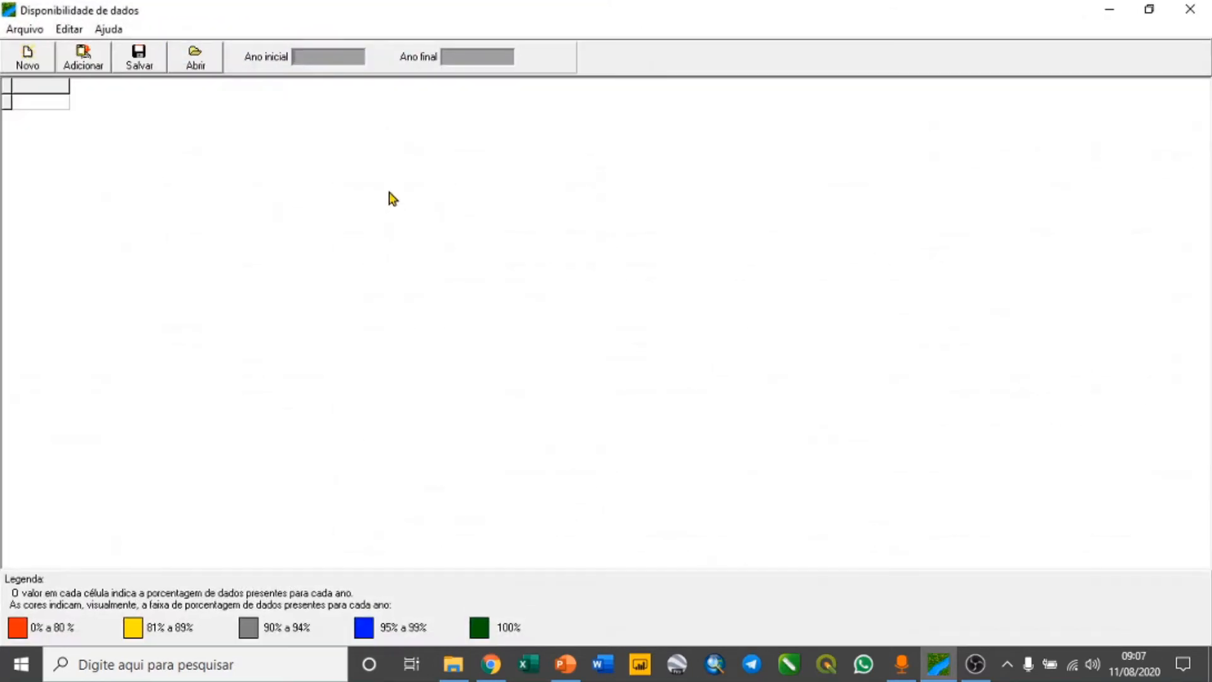
click(27, 60)
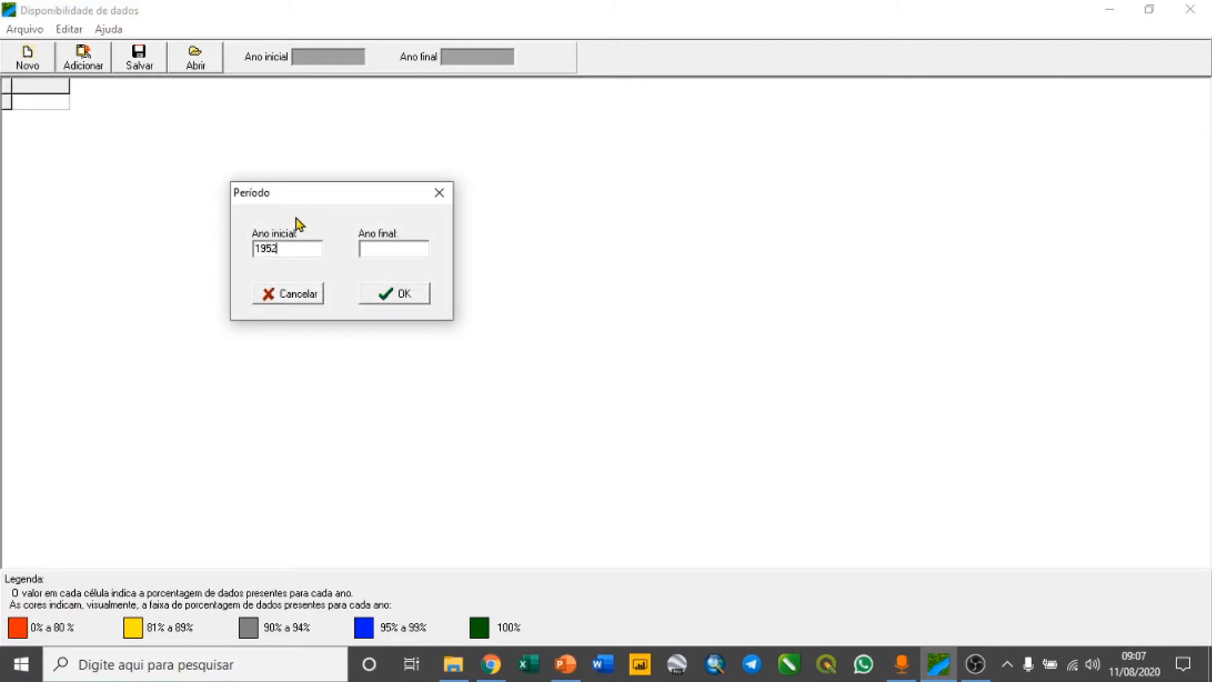
click(383, 250)
click(404, 296)
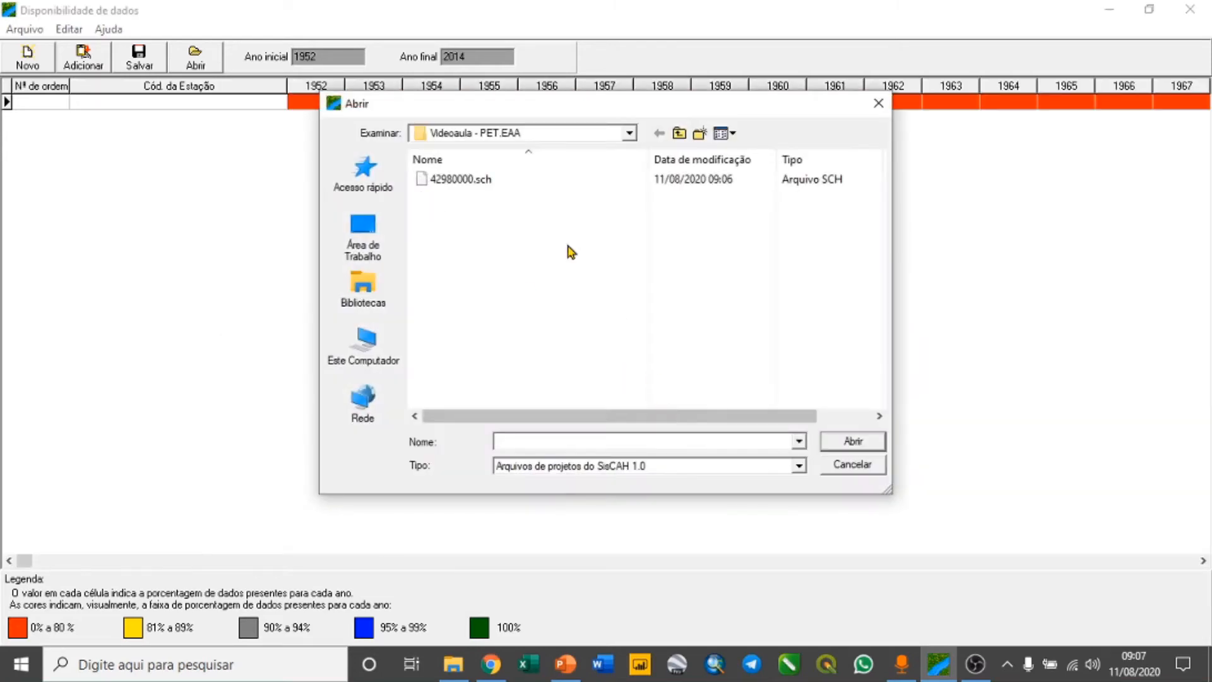
Load the 42980000.sch project into the data availability chart, review its yearly percentages and close the chart
click(489, 181)
click(848, 441)
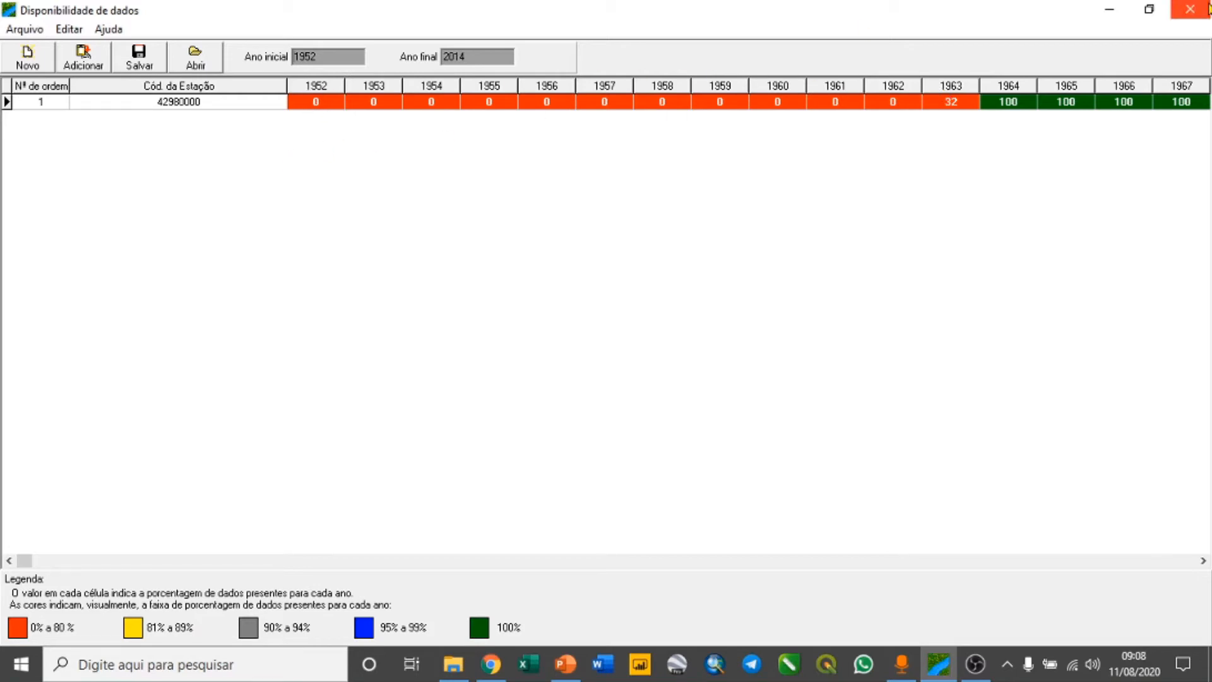
click(1189, 9)
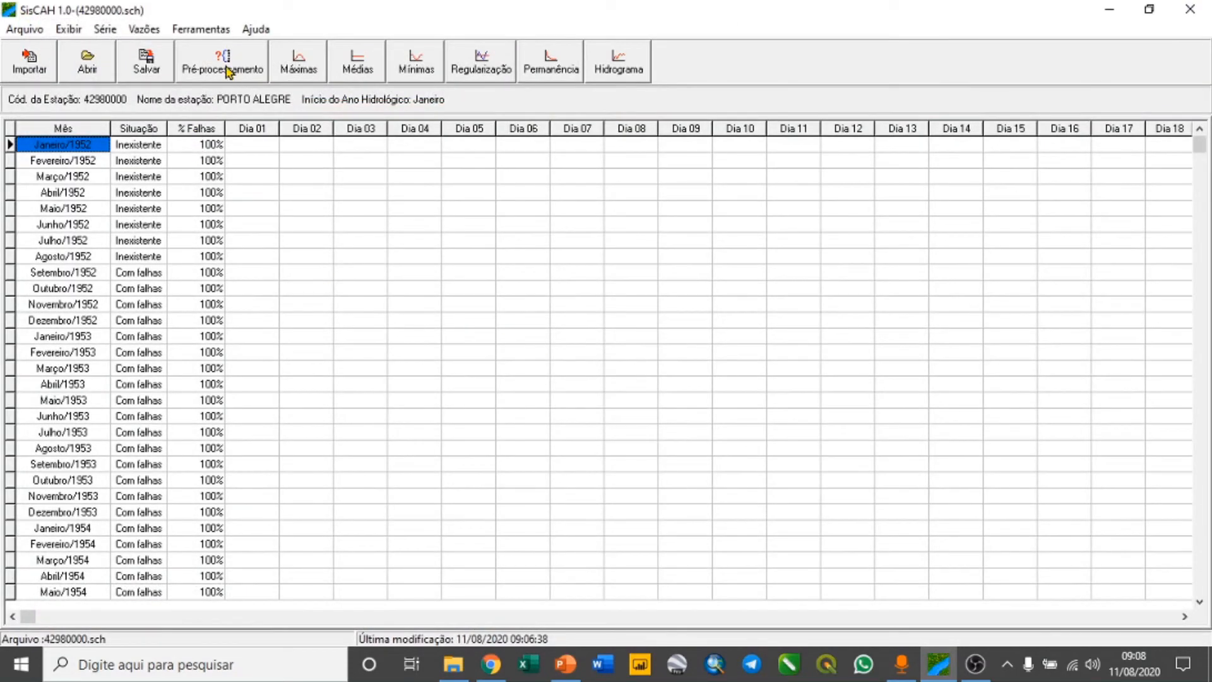
Pre-process the series with the hydrological year starting in Janeiro and annual discard at 5% failures, and review the discarded and considered months
click(239, 69)
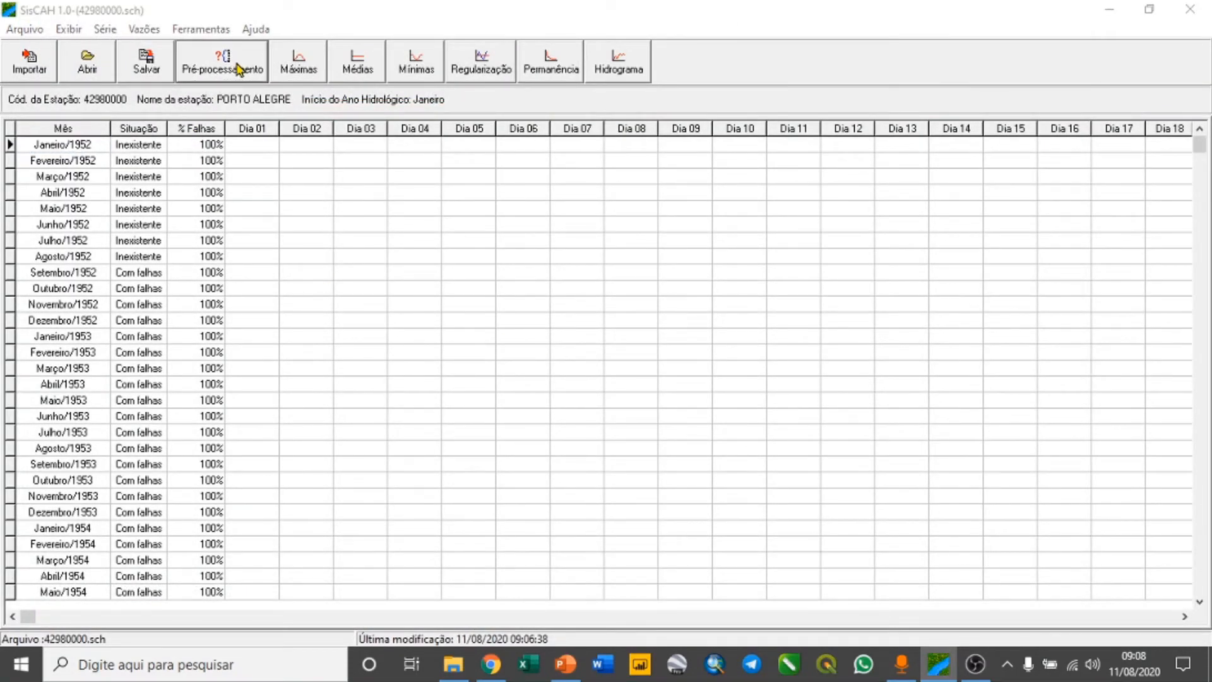
drag(612, 142, 586, 108)
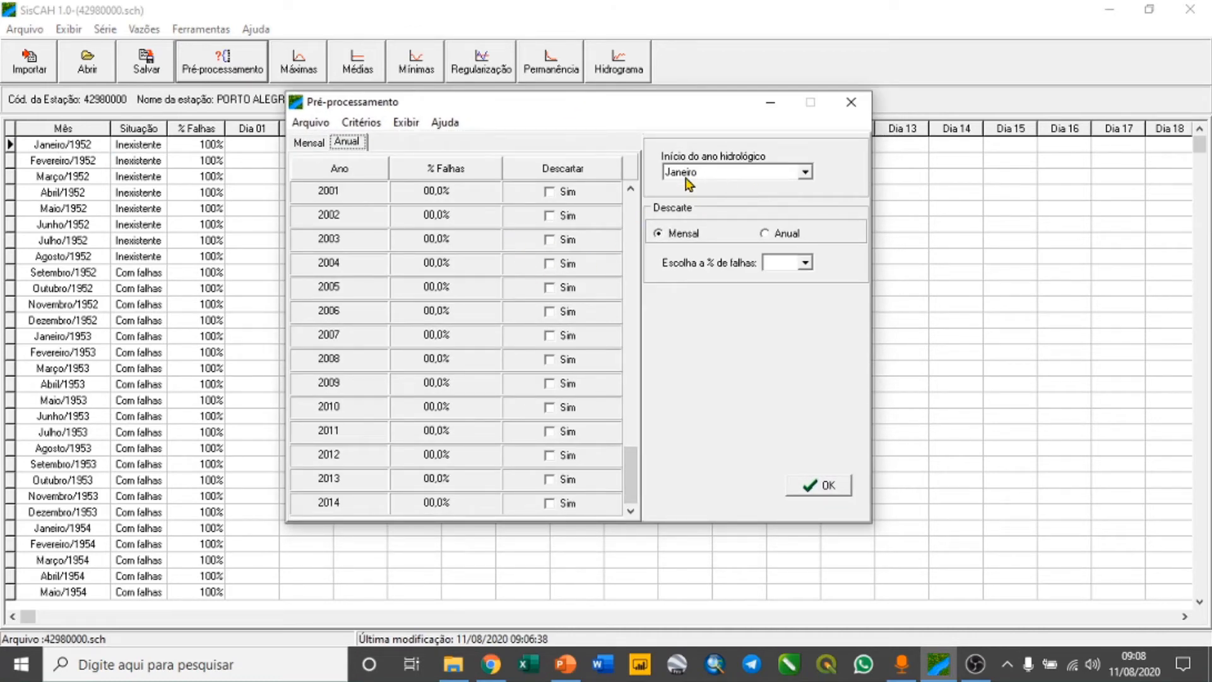
click(723, 173)
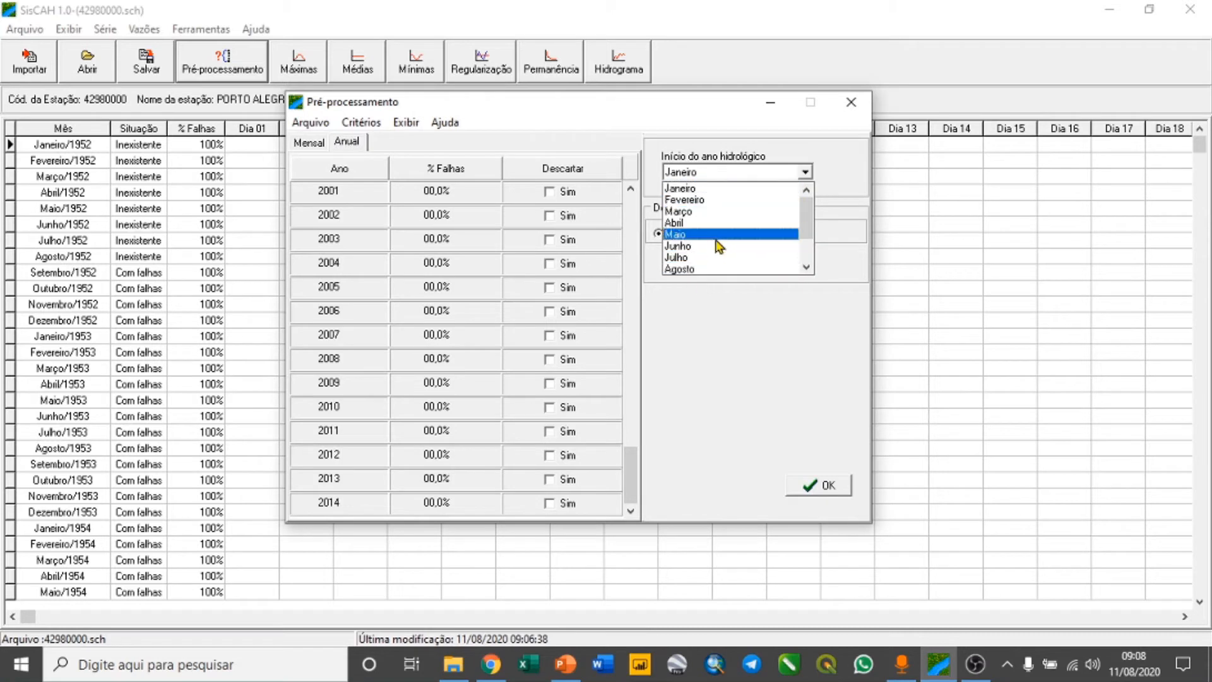
click(687, 191)
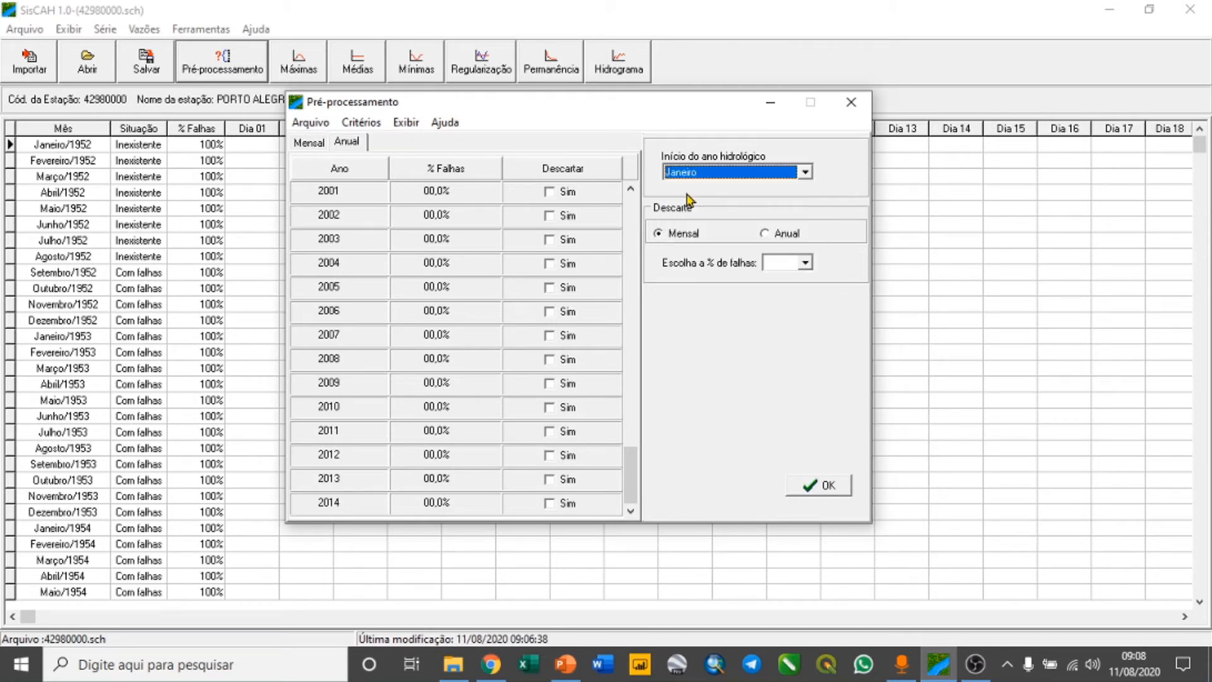
click(765, 235)
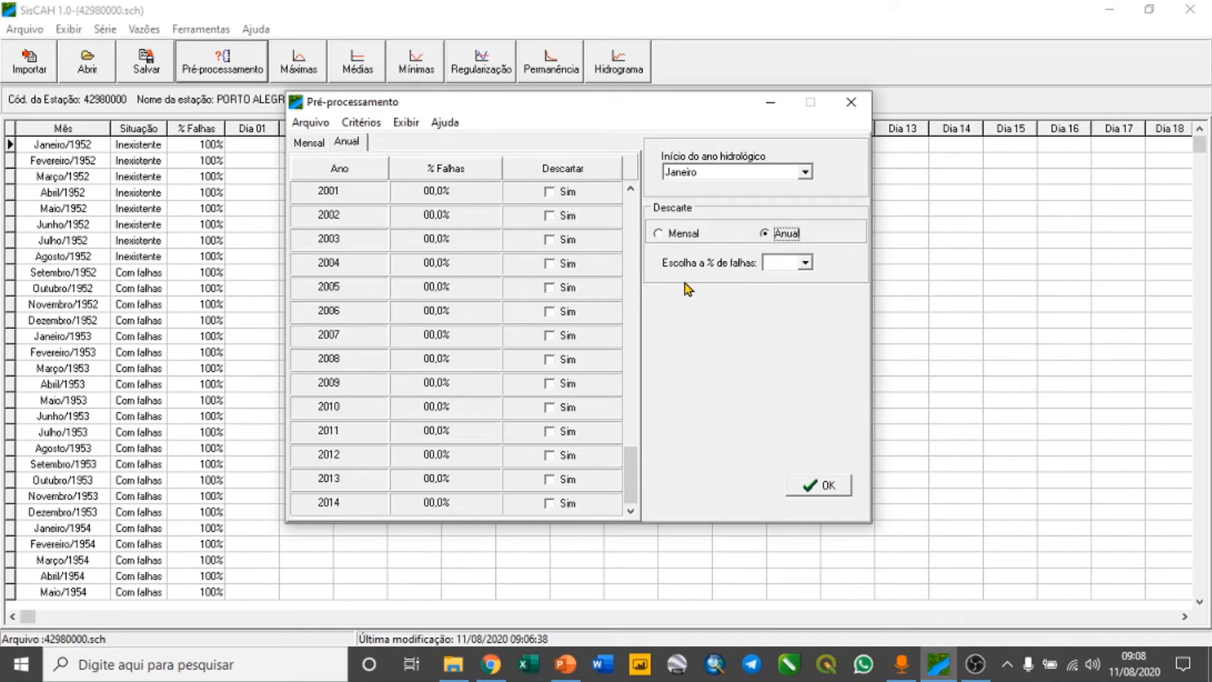
click(804, 261)
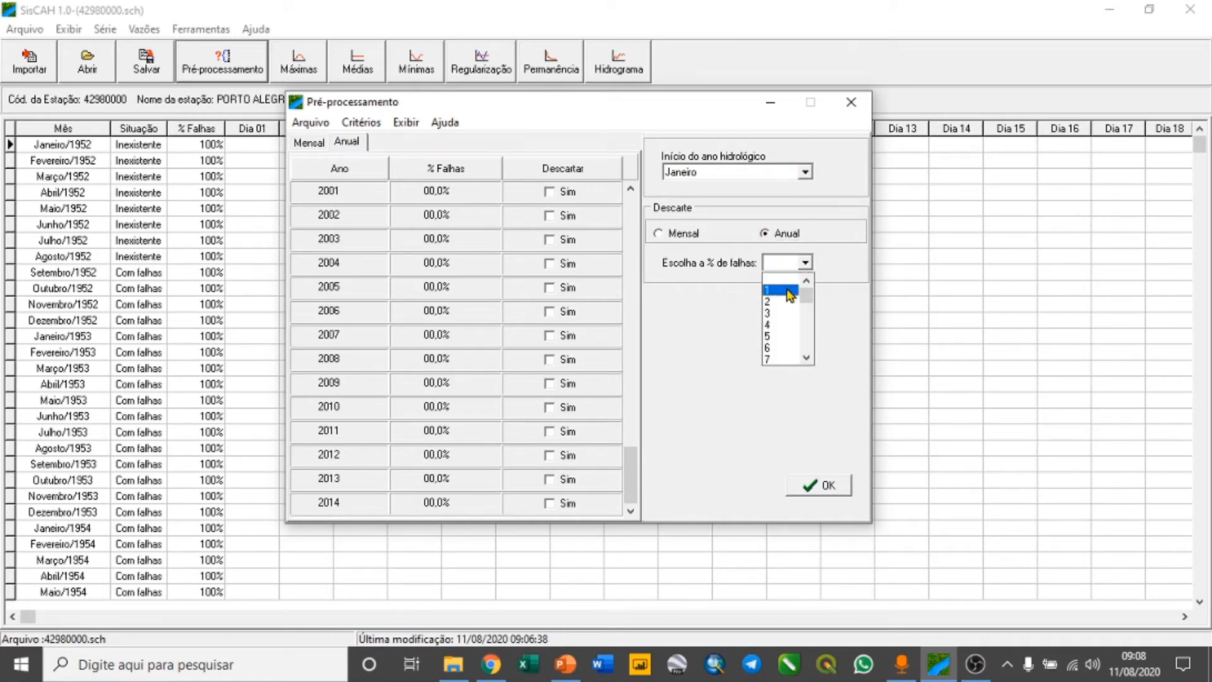
click(775, 337)
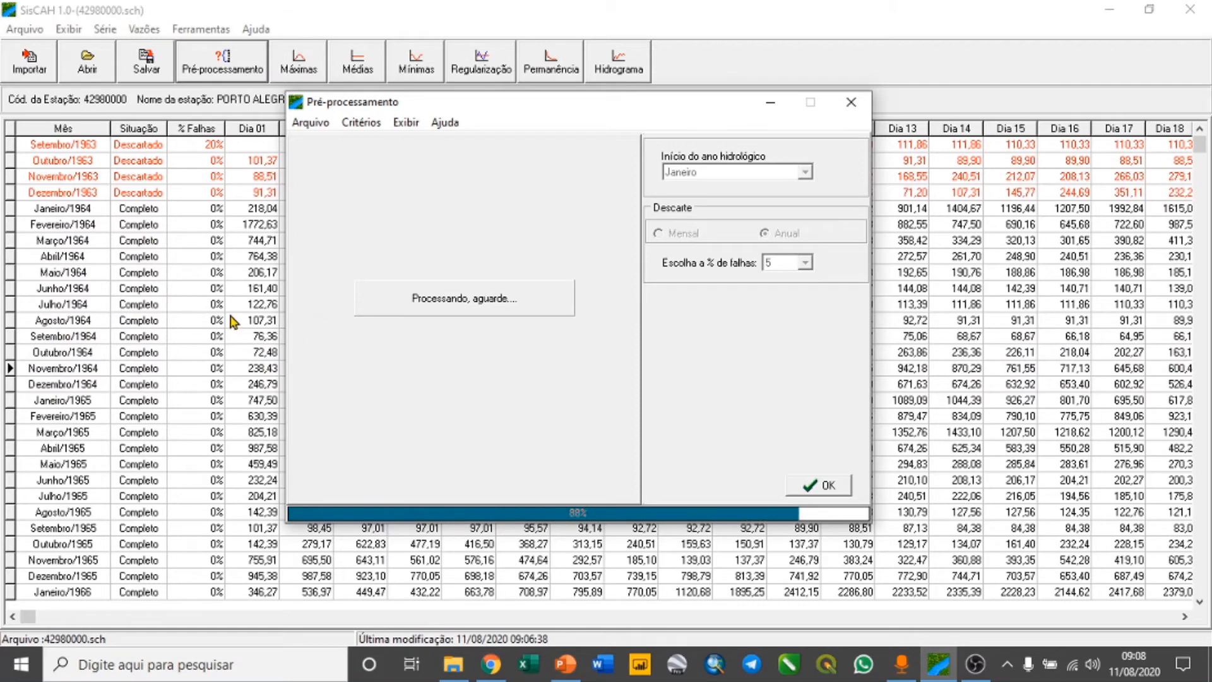
click(827, 488)
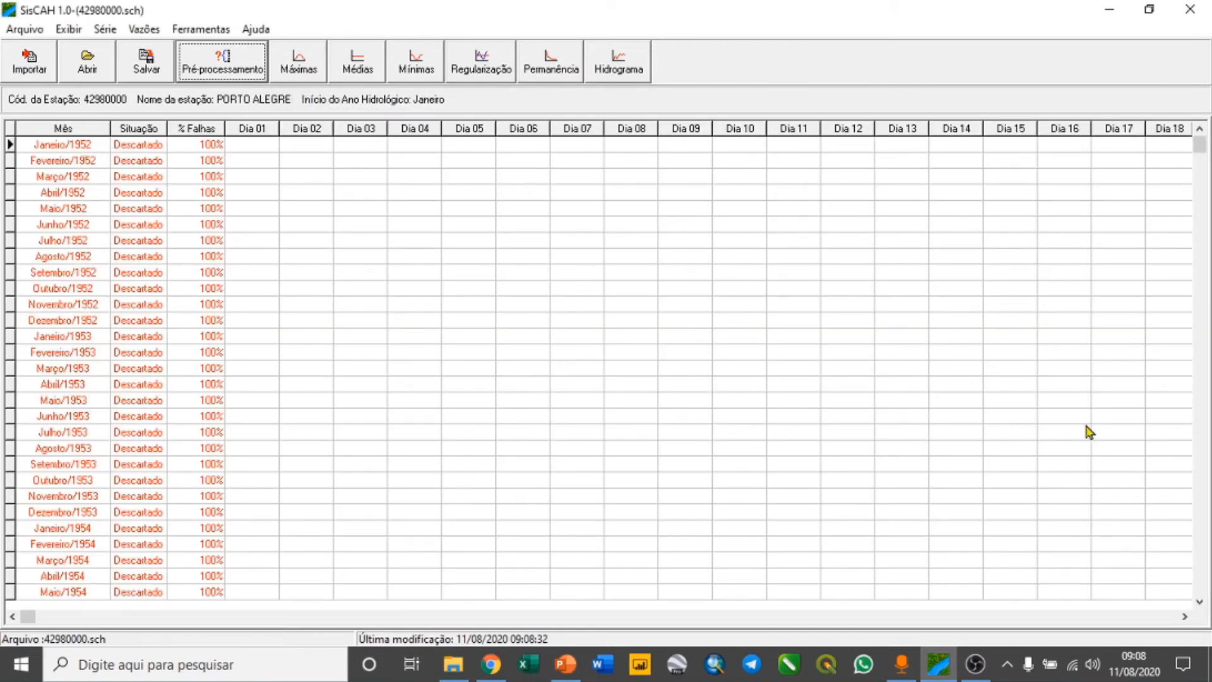
click(1200, 600)
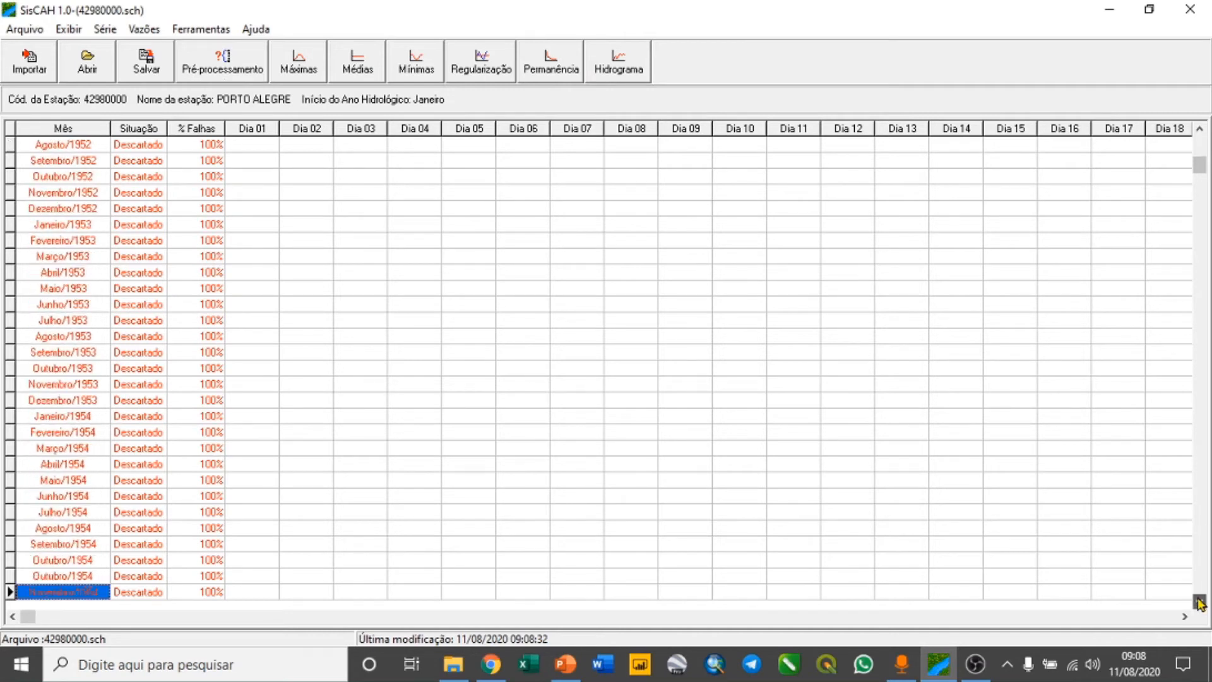
drag(1200, 602, 1200, 603)
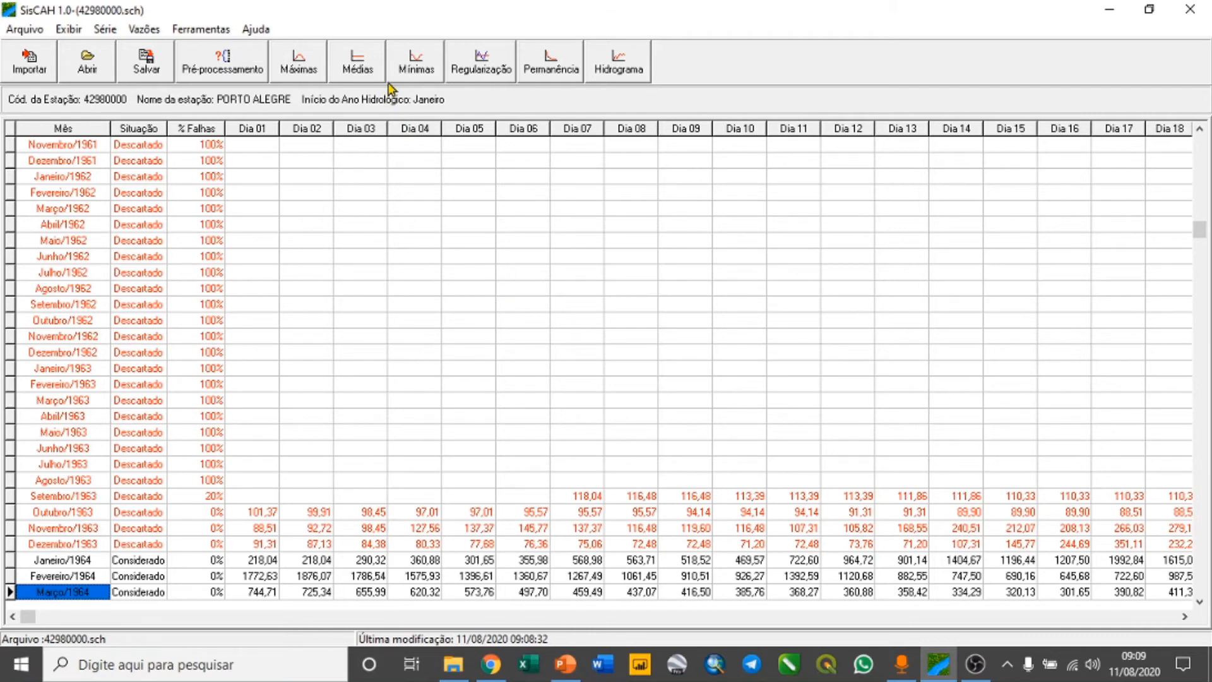
Run the statistical analysis of minimum flows for a 7-day duration and 10-year return period, and compare the probability distributions' estimated events
click(416, 62)
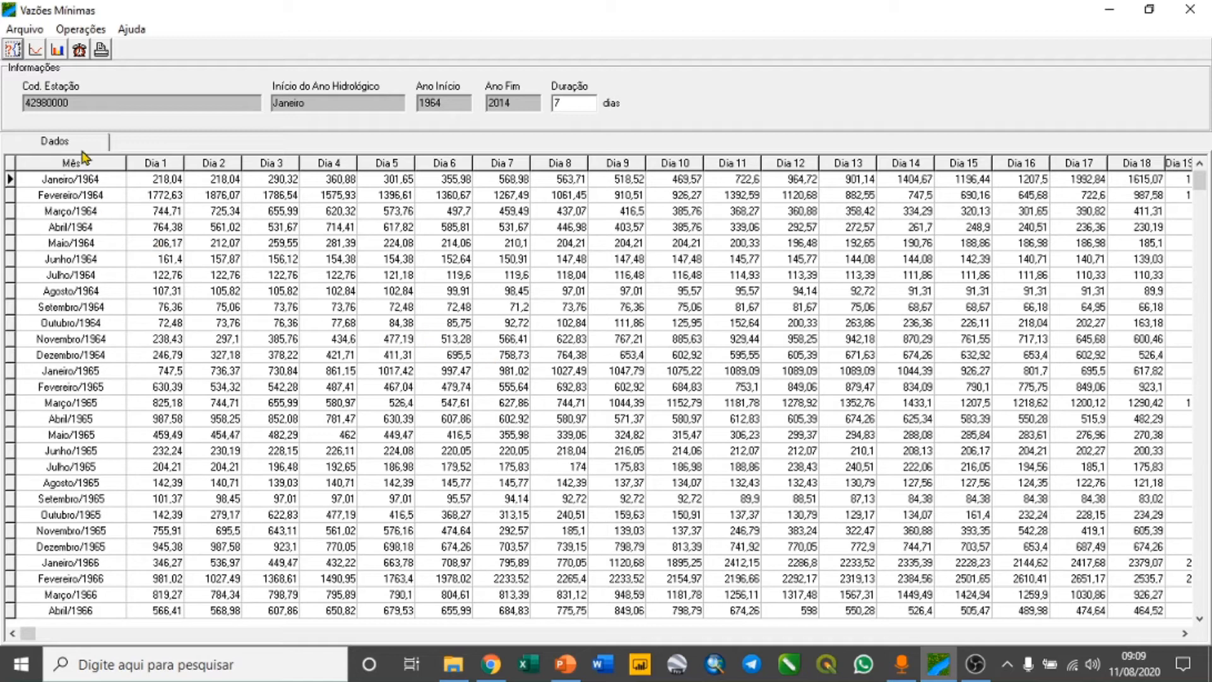
click(57, 51)
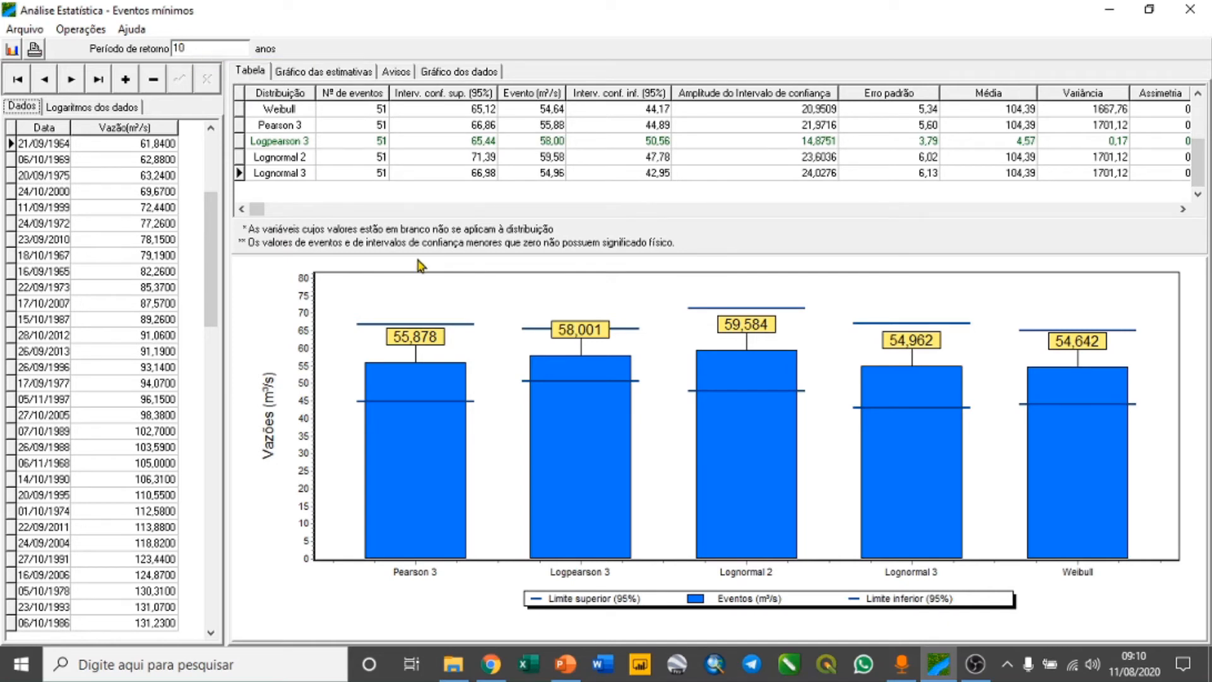
drag(1200, 172, 1205, 126)
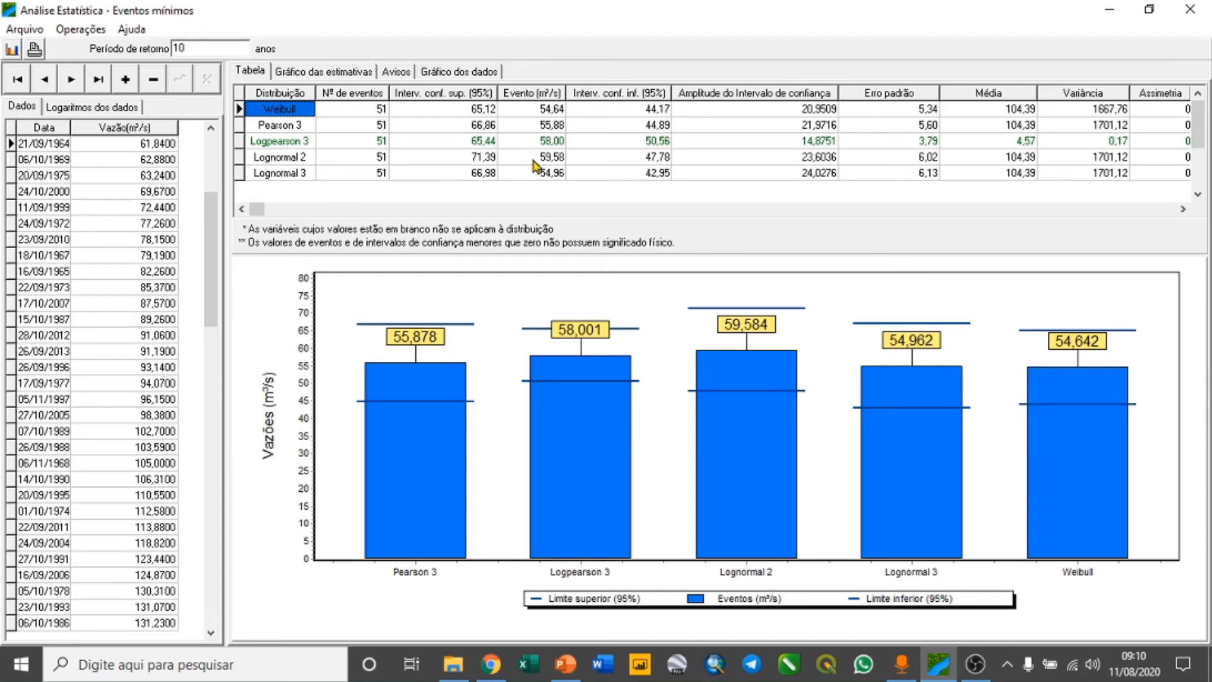
click(1197, 4)
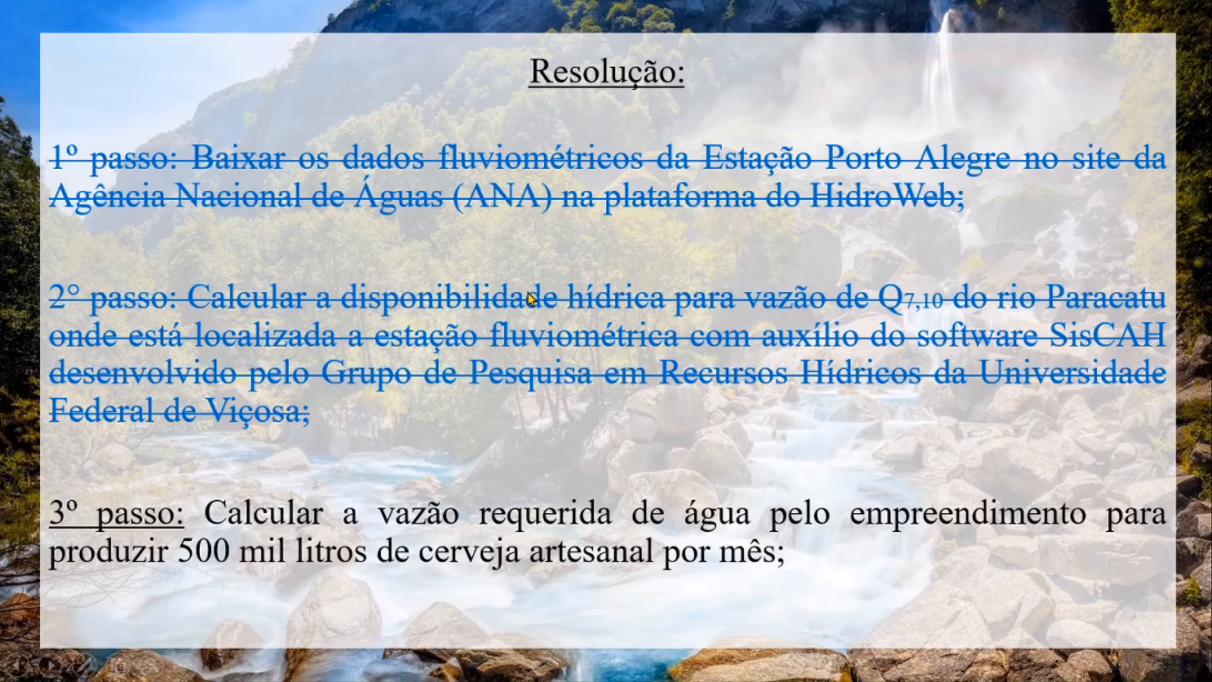